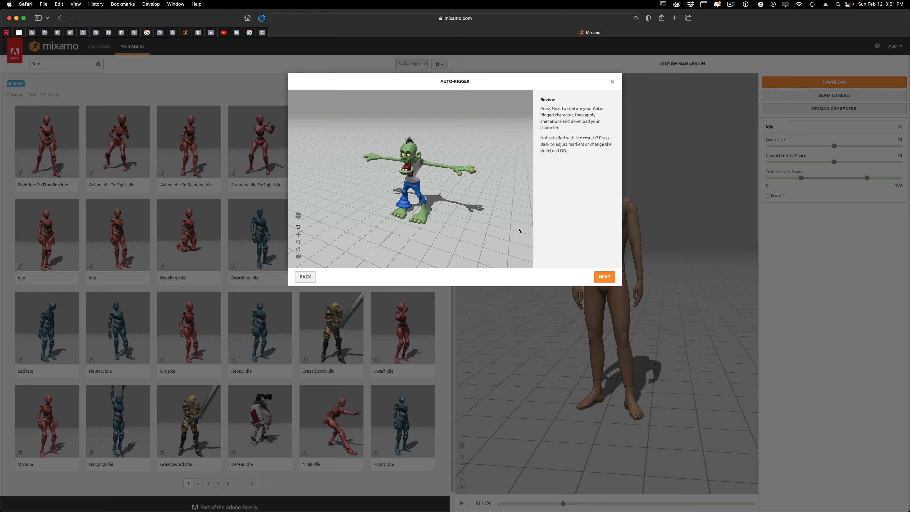
Step: Review the auto-rigged zombie from several angles and accept the rig as the active character
{"action": "left_click_drag", "start_coordinate": [423, 186], "coordinate": [538, 191]}
{"action": "left_click_drag", "start_coordinate": [437, 190], "coordinate": [437, 209]}
{"action": "left_click", "coordinate": [604, 277]}
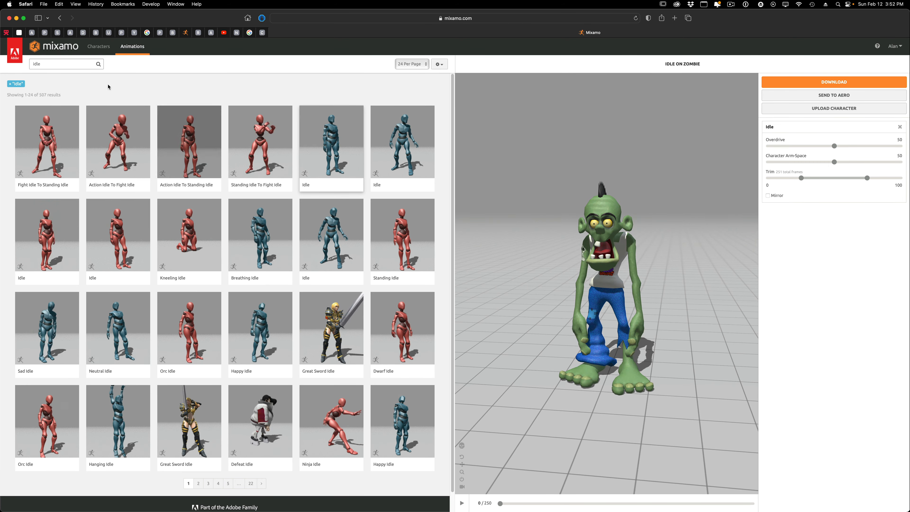
Step: Search the animations for "dance" and apply Twist Dance to the zombie
{"action": "left_click", "coordinate": [62, 63]}
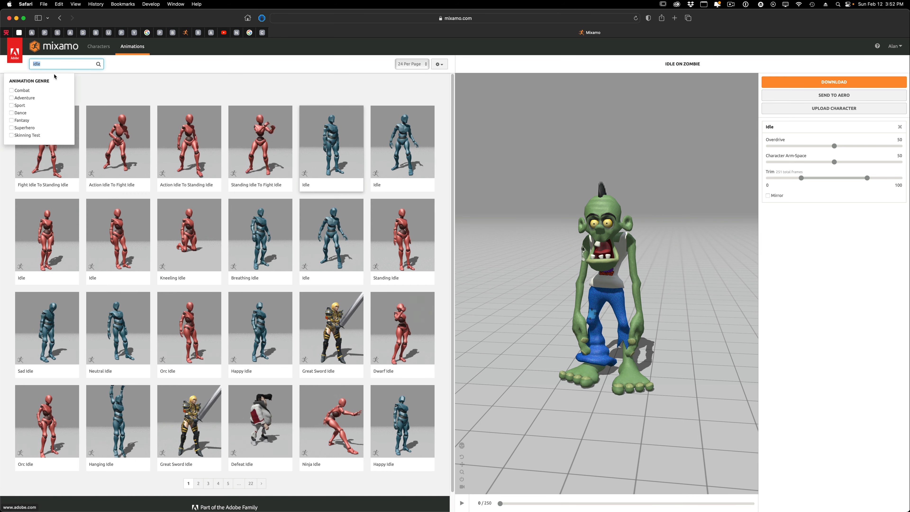
{"action": "type", "text": "dance"}
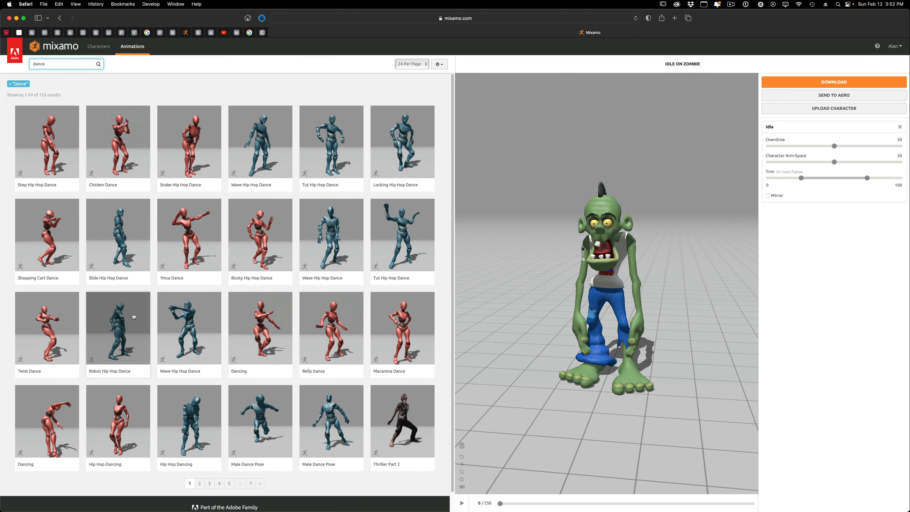
{"action": "left_click", "coordinate": [58, 322]}
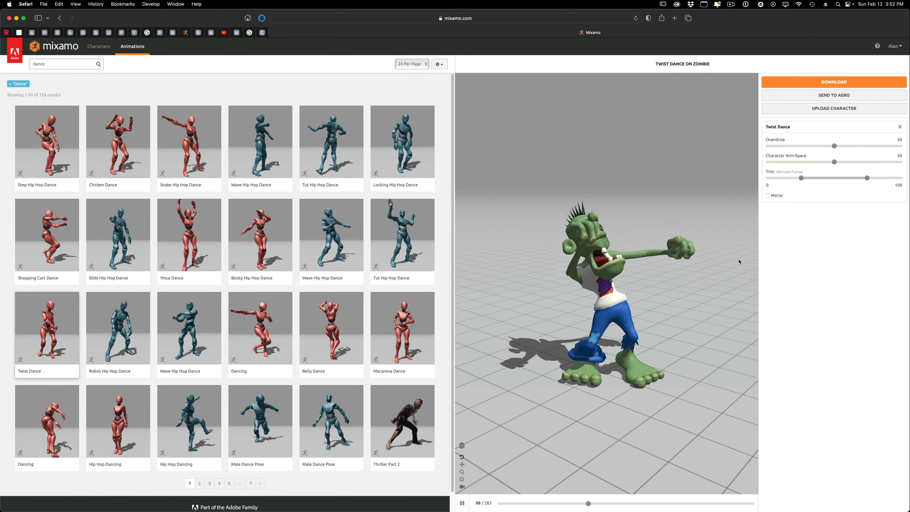
Step: Examine the Twist Dance preview on the zombie from different angles and distances
{"action": "left_click_drag", "start_coordinate": [635, 259], "coordinate": [565, 274]}
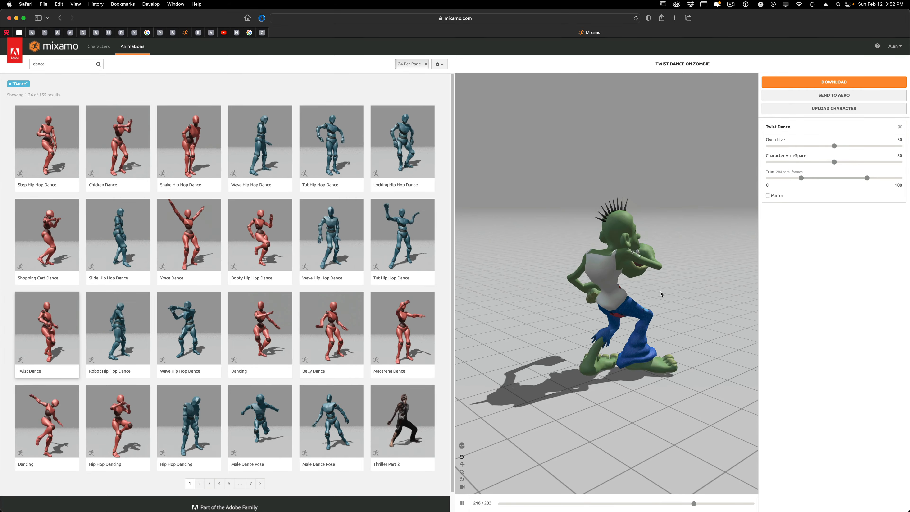
{"action": "left_click_drag", "start_coordinate": [661, 294], "coordinate": [623, 312]}
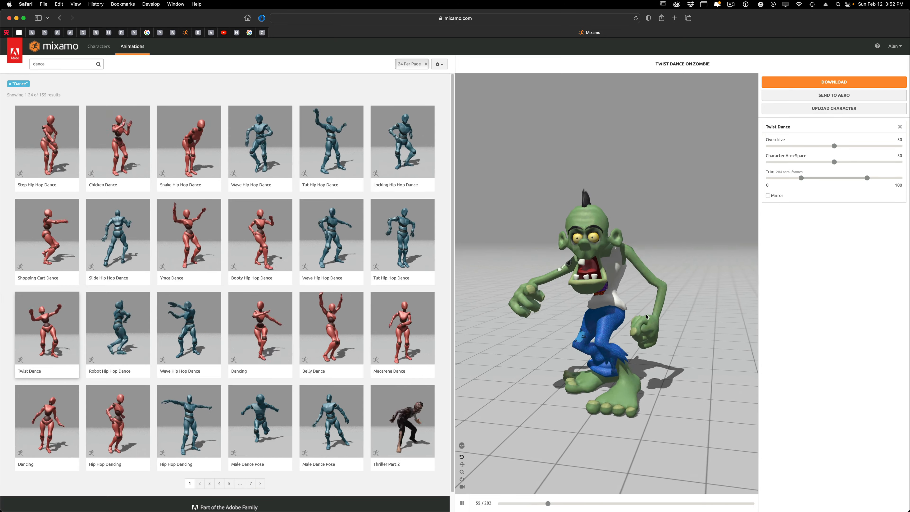
{"action": "left_click_drag", "start_coordinate": [644, 317], "coordinate": [625, 314]}
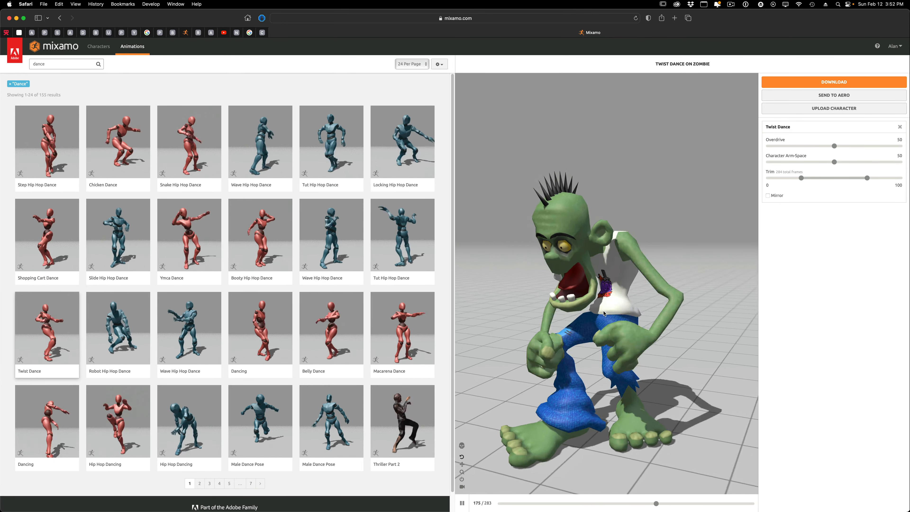
{"action": "mouse_move", "coordinate": [536, 314]}
{"action": "left_mouse_down"}
{"action": "mouse_move", "coordinate": [714, 320]}
{"action": "mouse_move", "coordinate": [602, 305]}
{"action": "mouse_move", "coordinate": [538, 319]}
{"action": "mouse_move", "coordinate": [562, 331]}
{"action": "mouse_move", "coordinate": [540, 330]}
{"action": "left_mouse_up"}
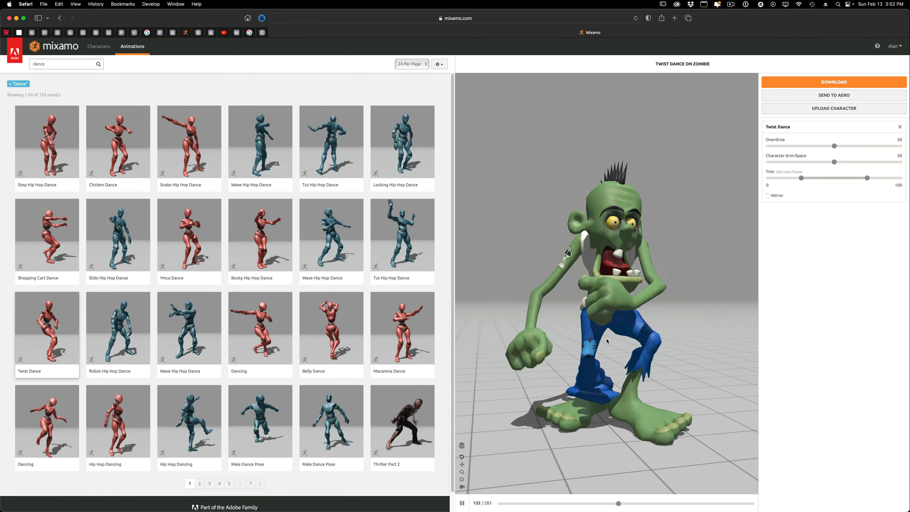
{"action": "left_click_drag", "start_coordinate": [607, 340], "coordinate": [577, 337]}
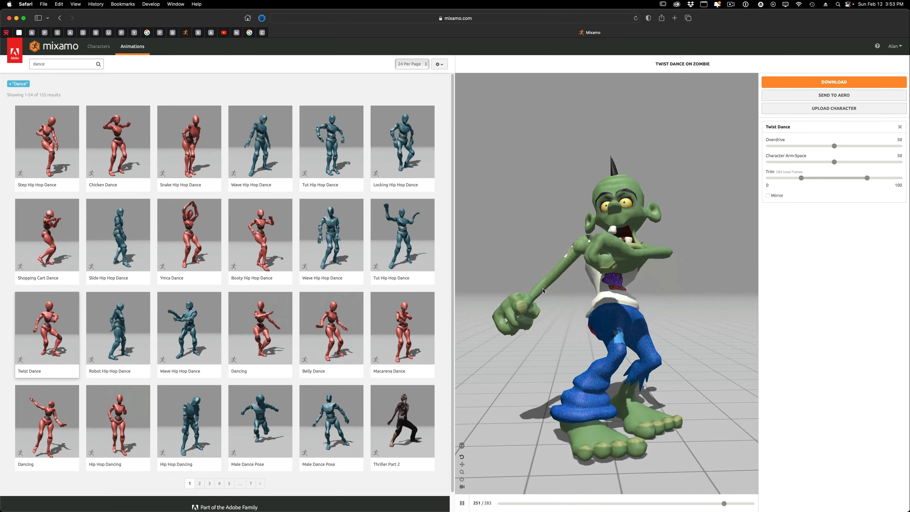
{"action": "left_click_drag", "start_coordinate": [543, 291], "coordinate": [552, 302]}
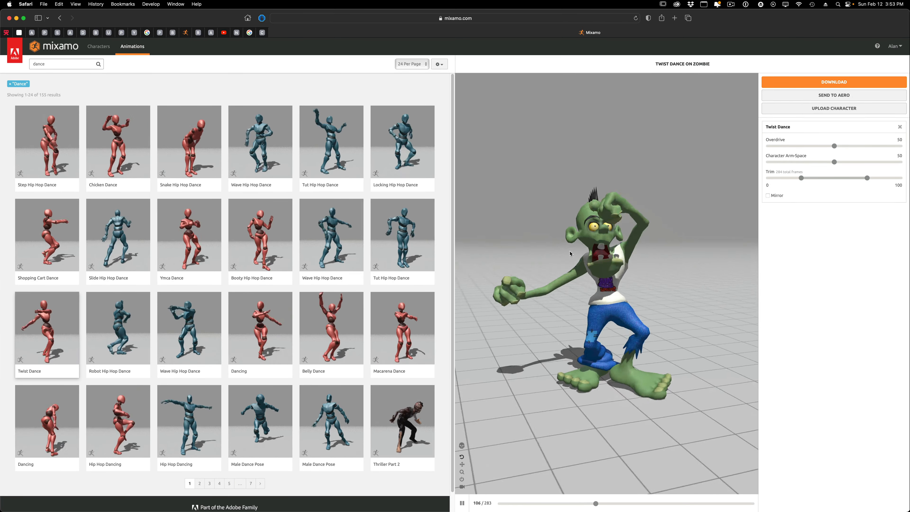
{"action": "left_click_drag", "start_coordinate": [608, 248], "coordinate": [601, 248]}
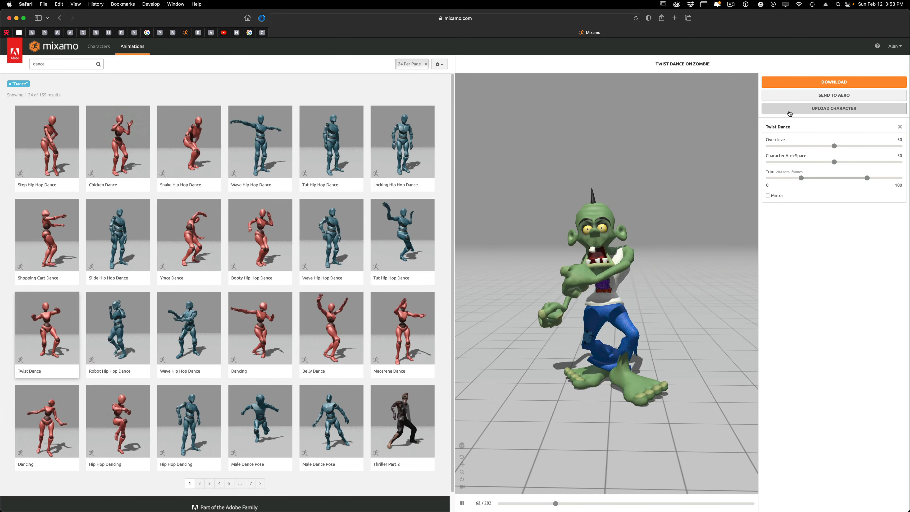
Step: Download the Twist Dance zombie as FBX Binary with skin, 30 frames per second and no keyframe reduction
{"action": "left_click", "coordinate": [794, 84]}
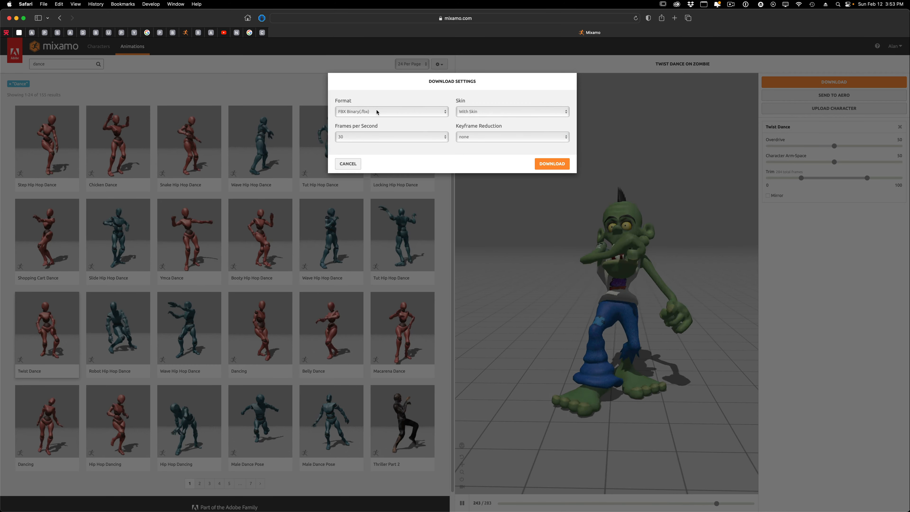
{"action": "left_click", "coordinate": [372, 137]}
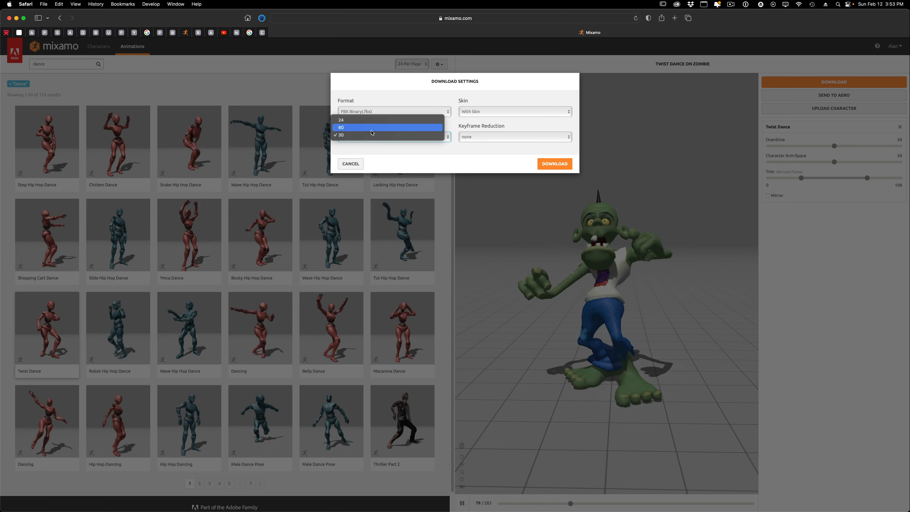
{"action": "left_click", "coordinate": [373, 136]}
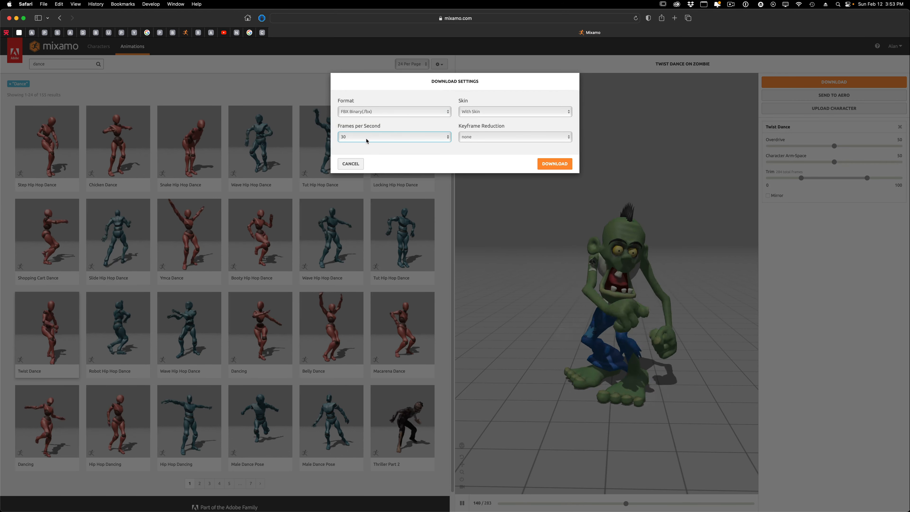
{"action": "left_click", "coordinate": [490, 112]}
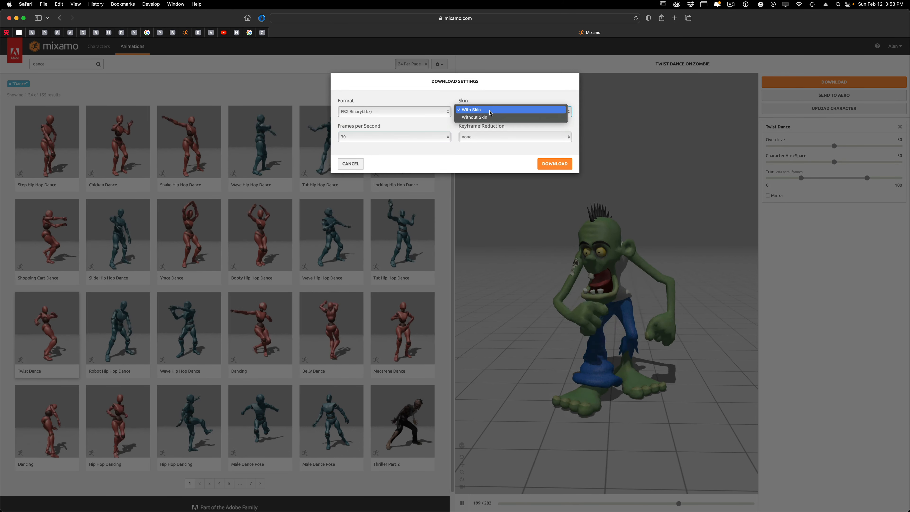
{"action": "left_click", "coordinate": [492, 112]}
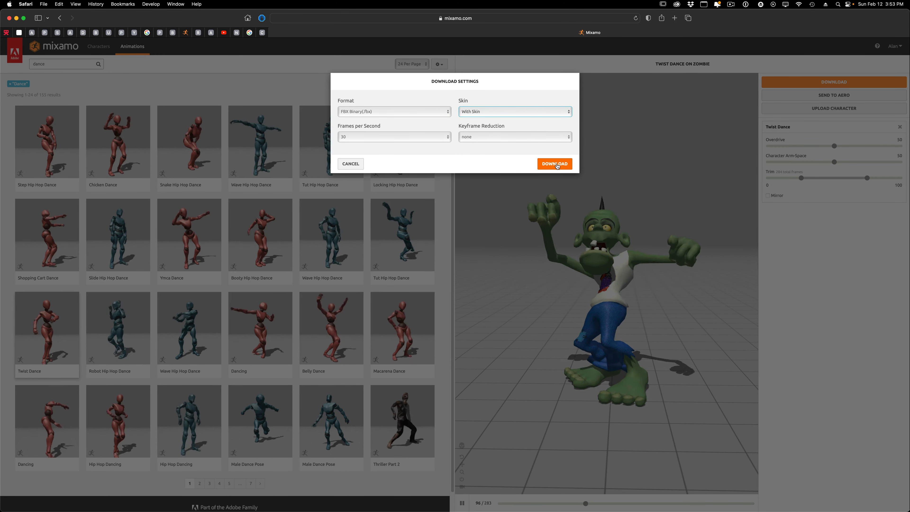
{"action": "left_click", "coordinate": [547, 164]}
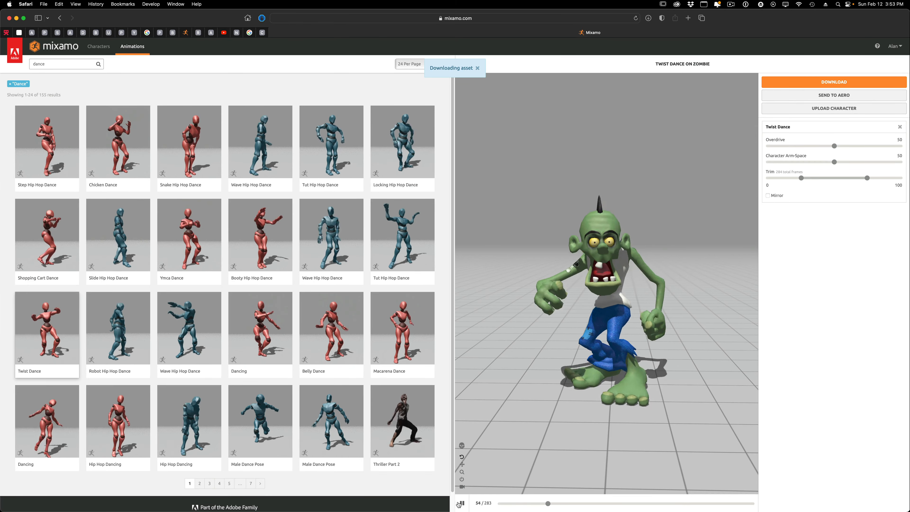
Step: Switch to Maya, show the Outliner and check the Zombie_zombie mesh by selecting it, ending with nothing selected
{"action": "key", "text": "space"}
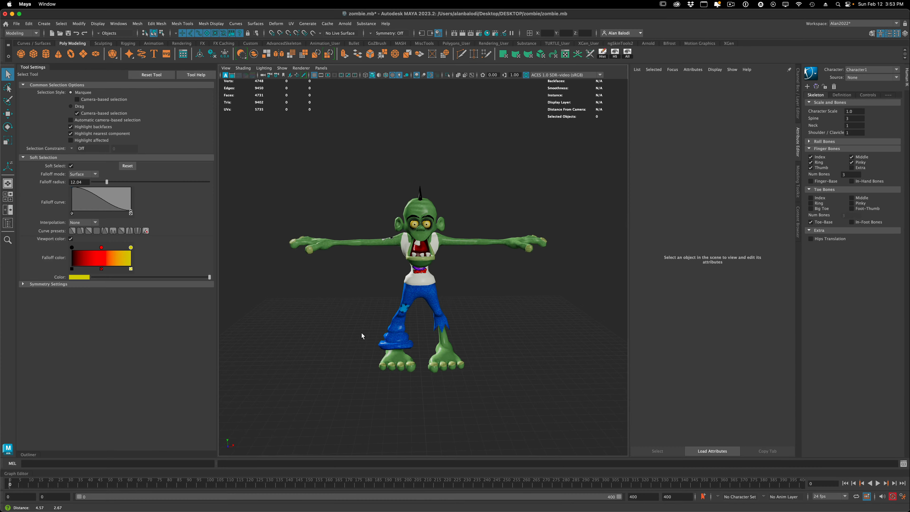
{"action": "left_click", "coordinate": [32, 454]}
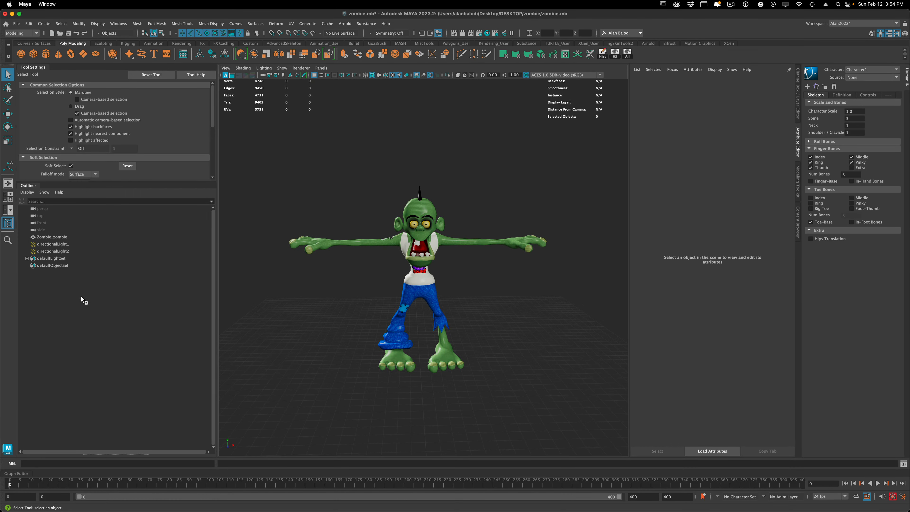
{"action": "left_click", "coordinate": [55, 237]}
{"action": "left_click_drag", "start_coordinate": [271, 327], "coordinate": [304, 323], "text": "alt"}
{"action": "left_click", "coordinate": [304, 323]}
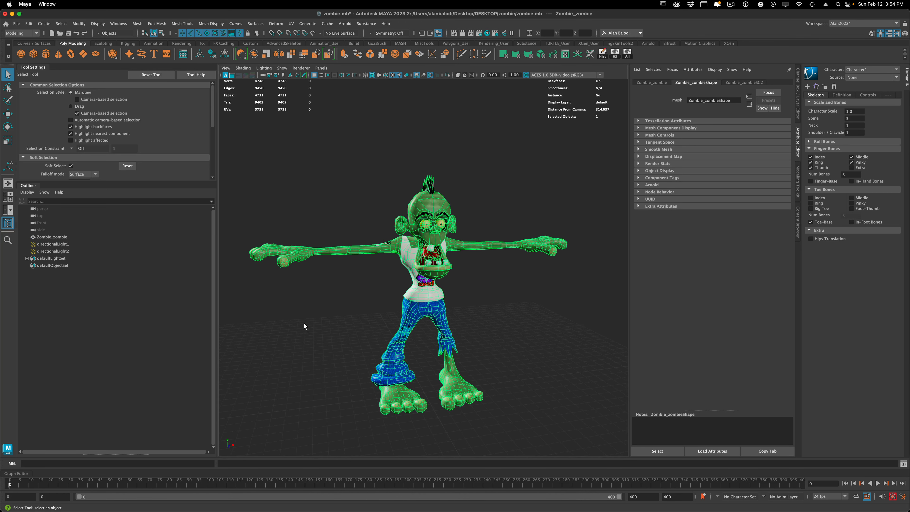
Step: Open the zombie mesh's material attributes and examine its material type
{"action": "right_click", "coordinate": [418, 300]}
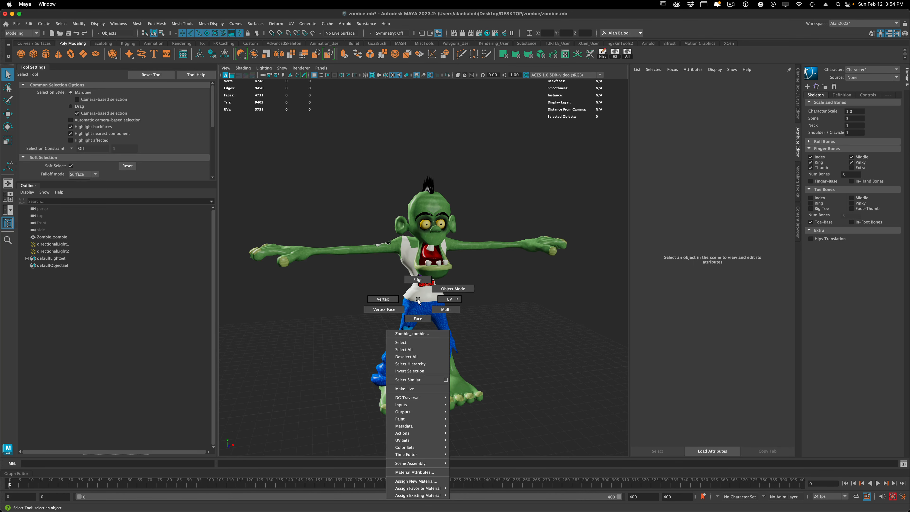
{"action": "left_click", "coordinate": [408, 472]}
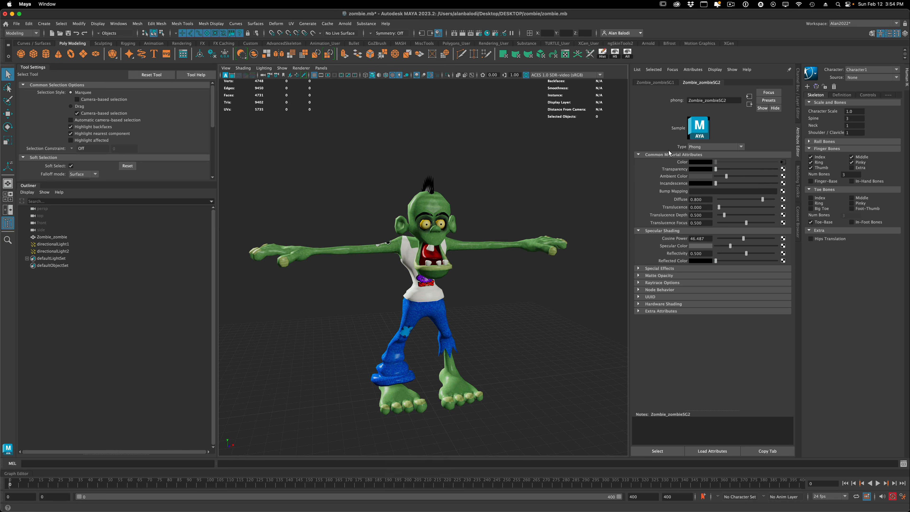
{"action": "left_click", "coordinate": [699, 147]}
{"action": "left_click", "coordinate": [702, 148]}
{"action": "left_click_drag", "start_coordinate": [544, 304], "coordinate": [520, 300], "text": "alt"}
{"action": "left_click_drag", "start_coordinate": [394, 237], "coordinate": [476, 297], "text": "alt"}
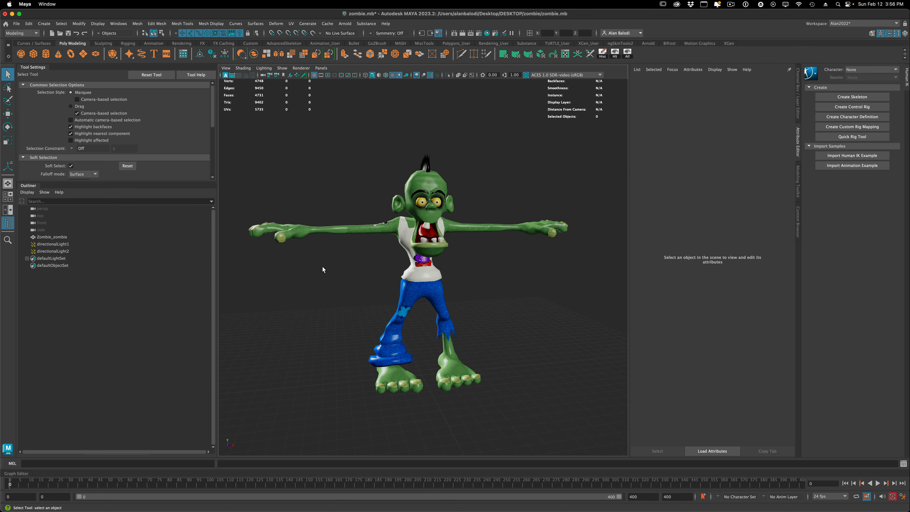
Step: Delete the Zombie_zombie mesh from the scene
{"action": "left_click", "coordinate": [67, 236]}
{"action": "left_click", "coordinate": [271, 290]}
{"action": "left_click", "coordinate": [63, 237]}
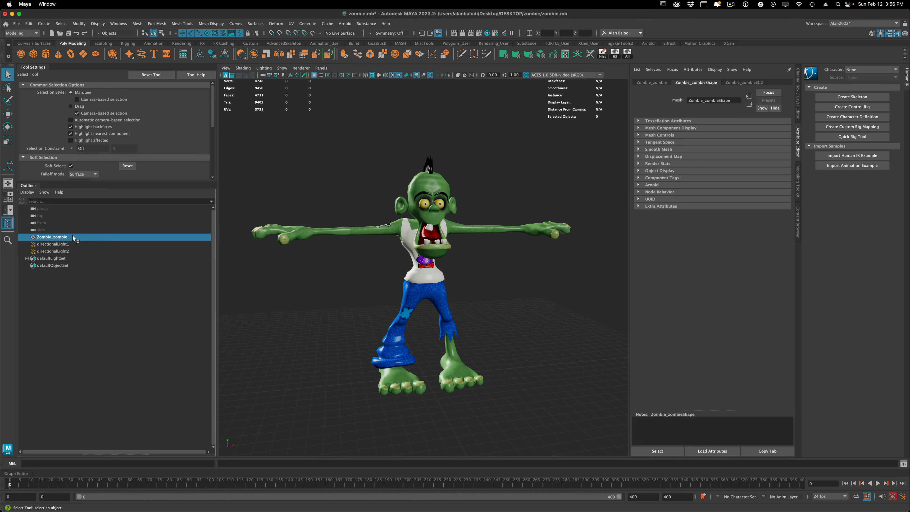
{"action": "key", "text": "Delete"}
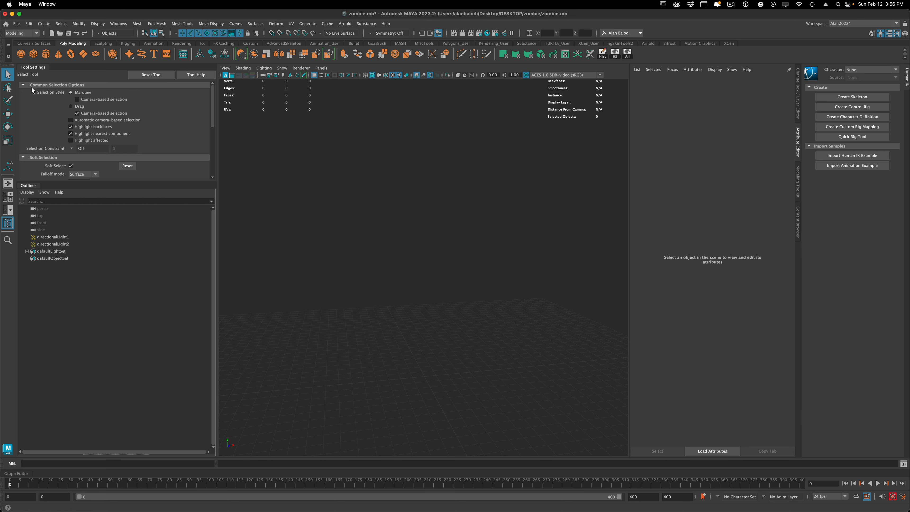
Step: Check the two remaining directional lights and import Twist Dance.fbx into the scene
{"action": "left_click", "coordinate": [46, 237]}
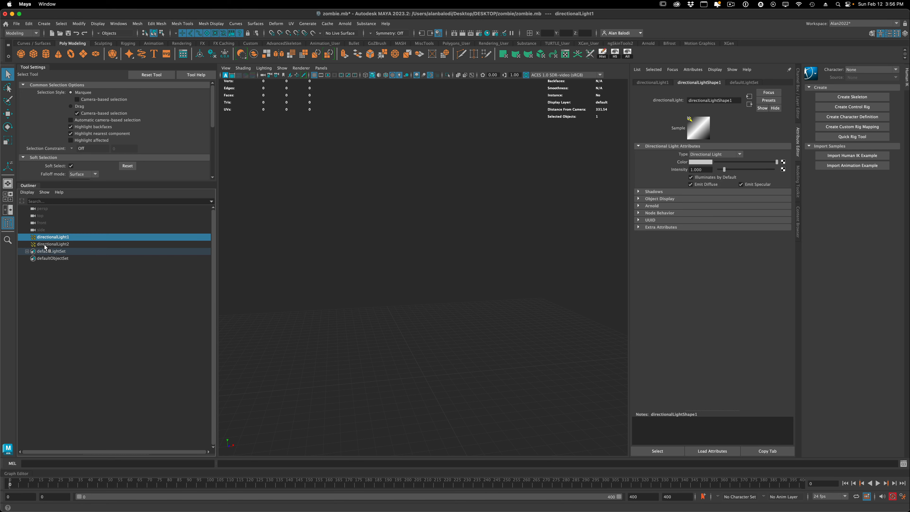
{"action": "left_click", "coordinate": [47, 245]}
{"action": "left_click", "coordinate": [46, 238]}
{"action": "left_click", "coordinate": [16, 23]}
{"action": "left_click", "coordinate": [35, 118]}
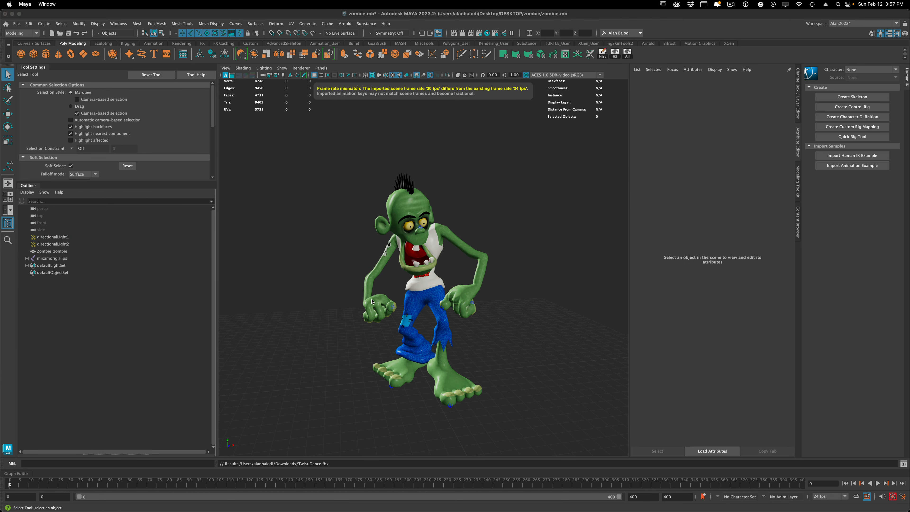
Step: Play the imported dance animation in the viewport and stop the playback
{"action": "left_click_drag", "start_coordinate": [344, 307], "coordinate": [492, 245], "text": "alt"}
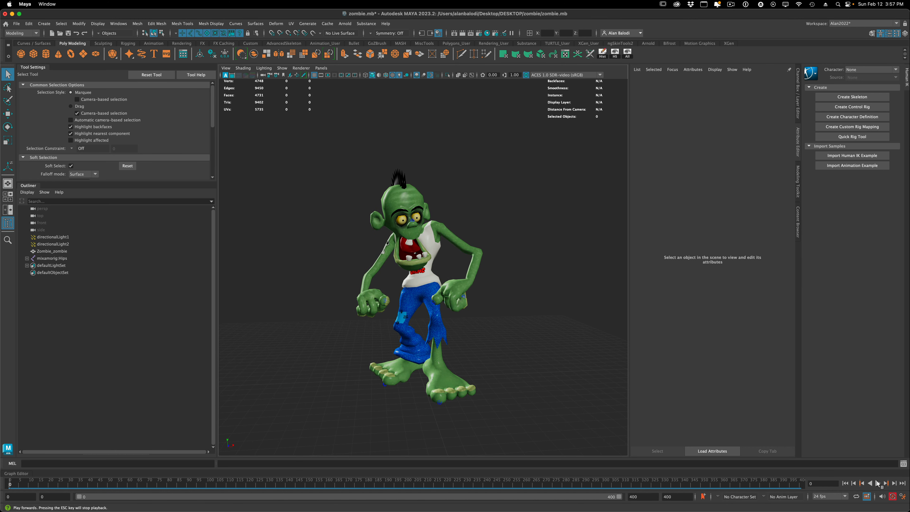
{"action": "left_click", "coordinate": [877, 484]}
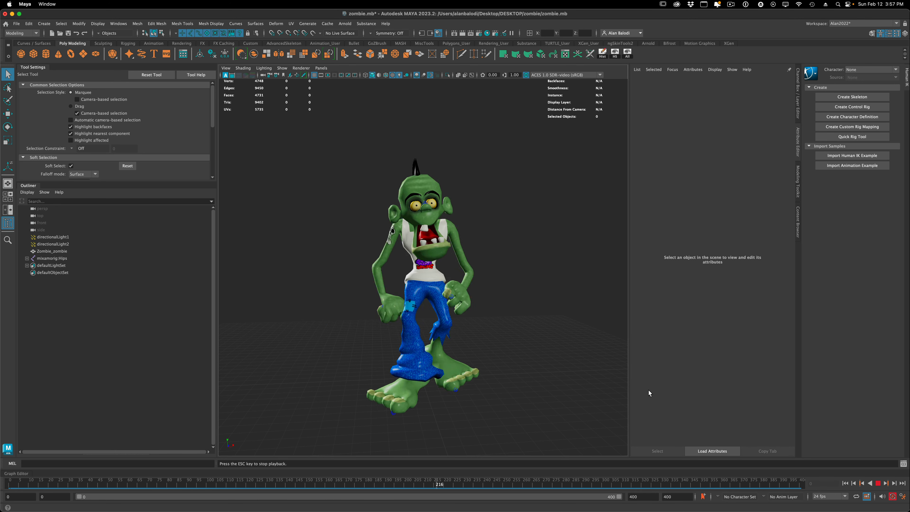
{"action": "left_click", "coordinate": [875, 483]}
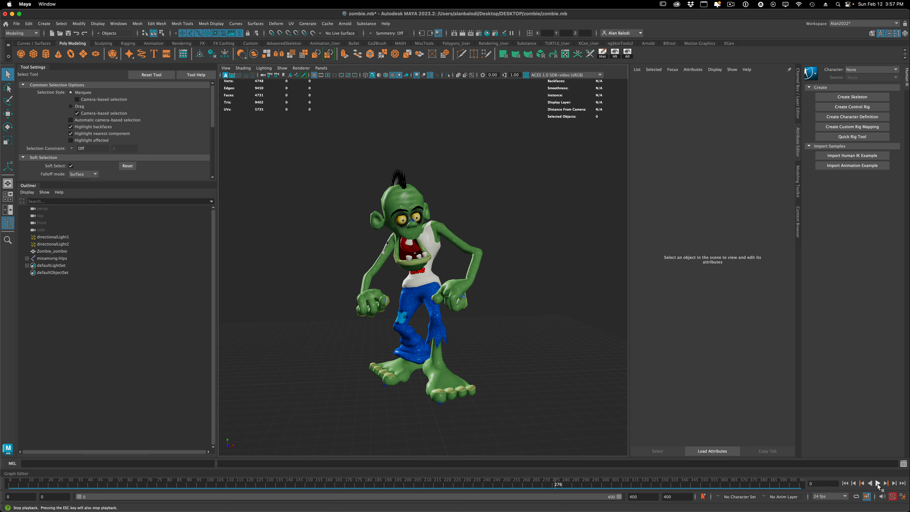
Step: Find the last keyframe of the mixamorig:Hips joint, set the timeline's end frame to 226 and play the animation
{"action": "left_click", "coordinate": [52, 258]}
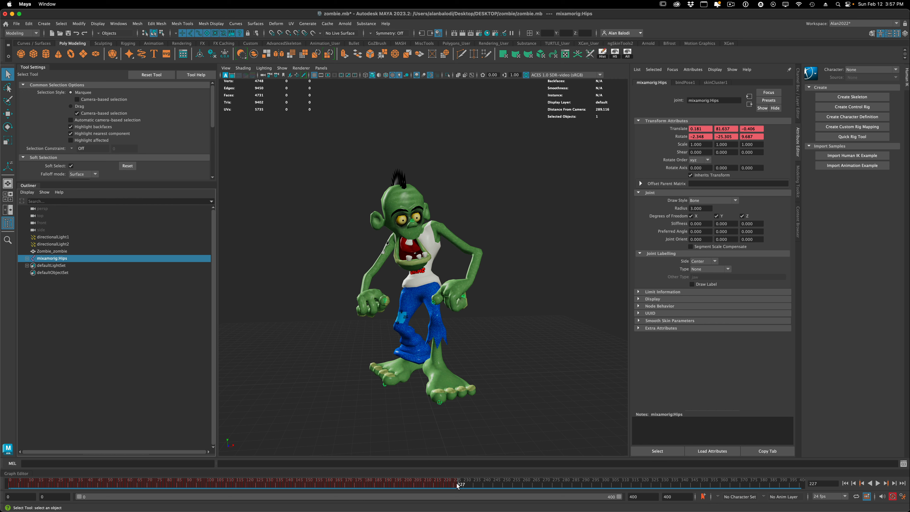
{"action": "mouse_move", "coordinate": [457, 485]}
{"action": "left_mouse_down"}
{"action": "mouse_move", "coordinate": [407, 487]}
{"action": "mouse_move", "coordinate": [456, 487]}
{"action": "left_mouse_up"}
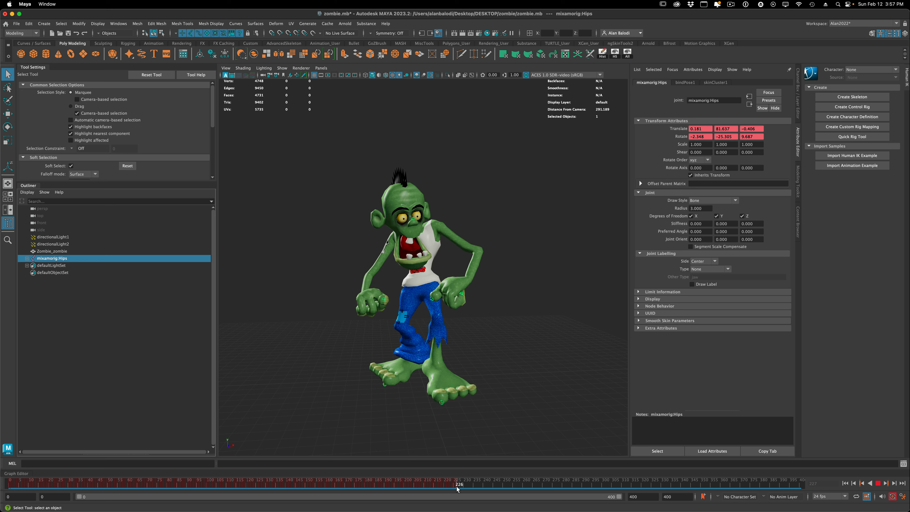
{"action": "left_click", "coordinate": [663, 496]}
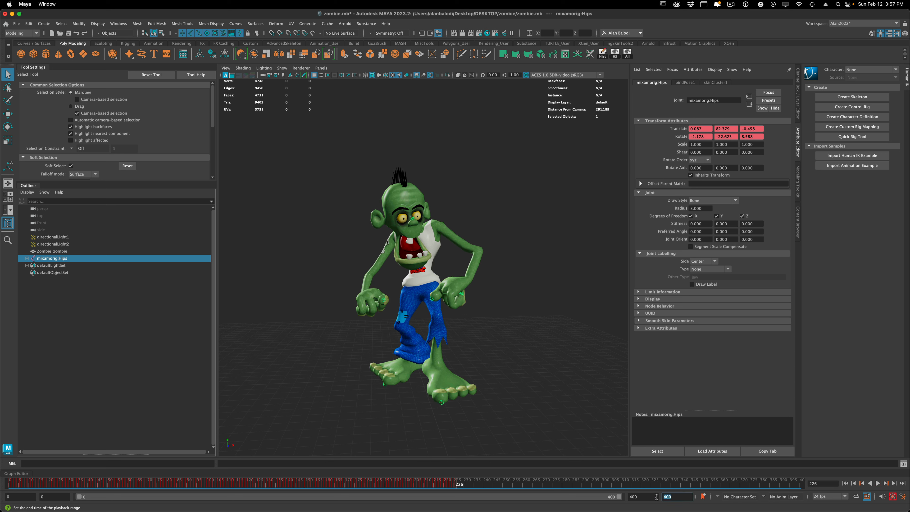
{"action": "type", "text": "226"}
{"action": "key", "text": "Return"}
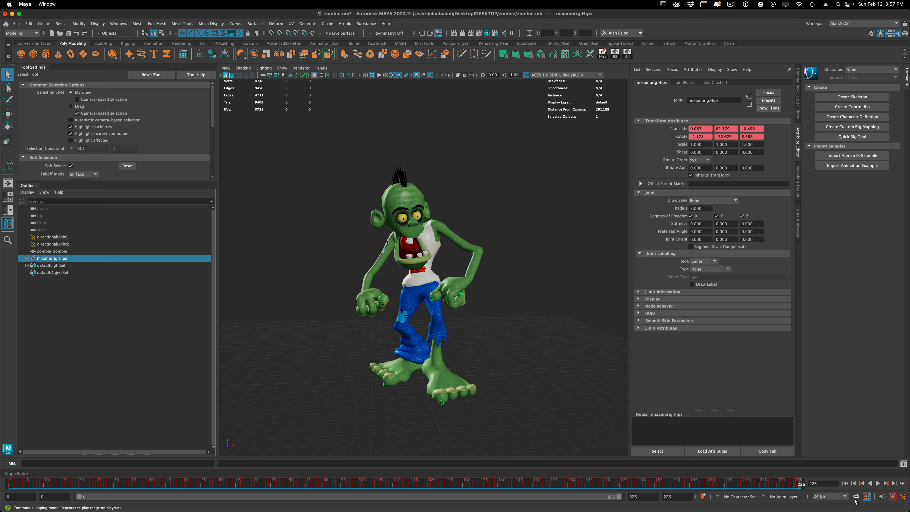
{"action": "left_click", "coordinate": [877, 483]}
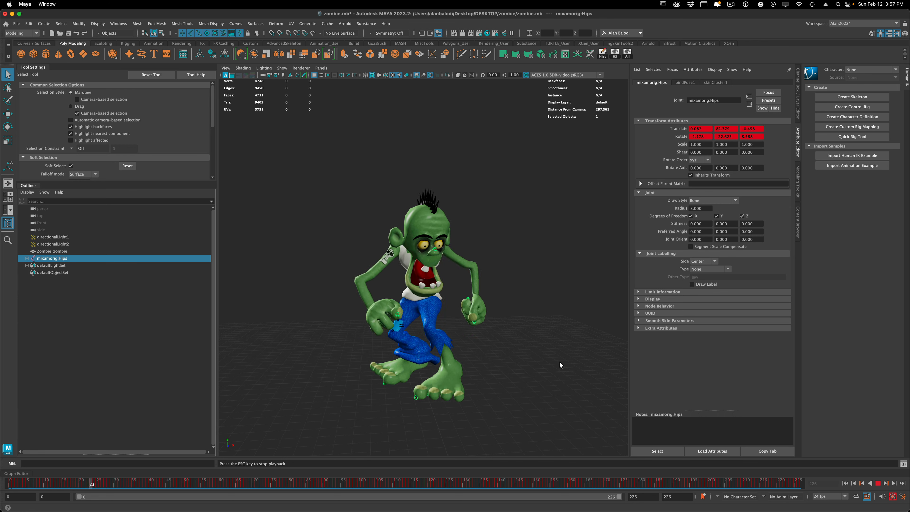
Step: Watch the dance from several angles, stop the playback and return the timeline to frame 0
{"action": "mouse_move", "coordinate": [557, 372]}
{"action": "left_mouse_down", "text": "alt"}
{"action": "mouse_move", "coordinate": [498, 373]}
{"action": "mouse_move", "coordinate": [562, 370]}
{"action": "left_mouse_up", "text": "alt"}
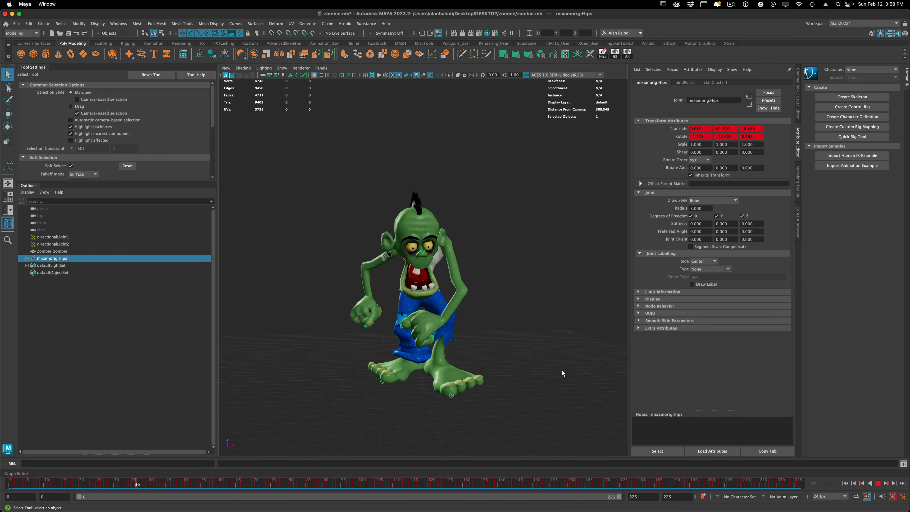
{"action": "scroll", "coordinate": [560, 377], "scroll_direction": "up", "scroll_amount": 4}
{"action": "middle_click_drag", "start_coordinate": [559, 377], "coordinate": [549, 363], "text": "alt"}
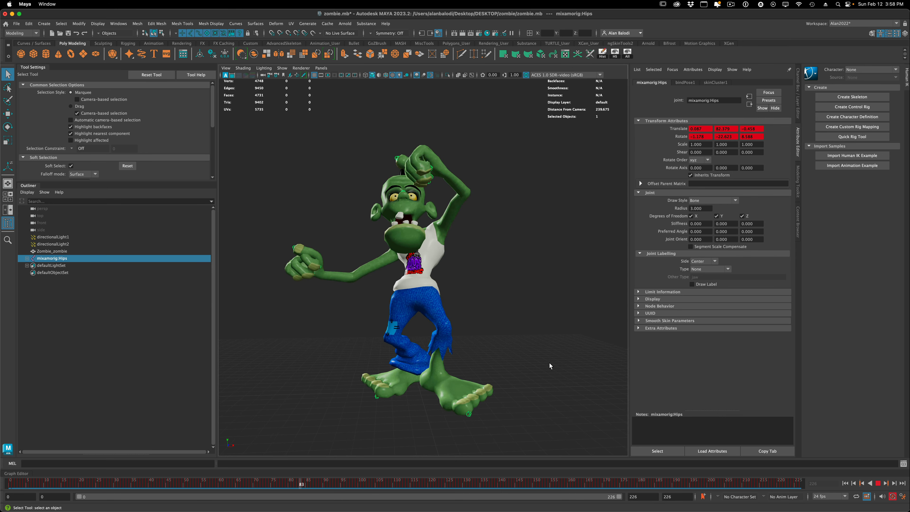
{"action": "left_click_drag", "start_coordinate": [549, 363], "coordinate": [548, 366], "text": "alt"}
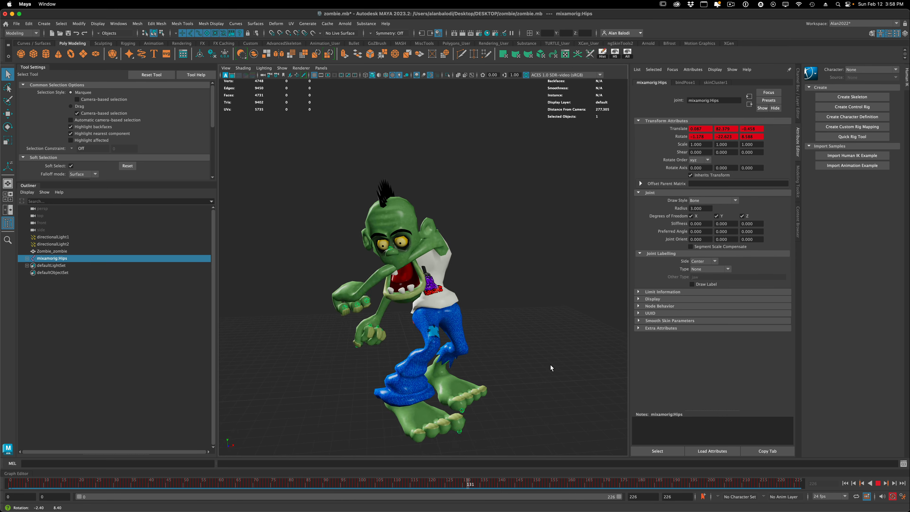
{"action": "scroll", "coordinate": [556, 366], "scroll_direction": "up", "scroll_amount": 3}
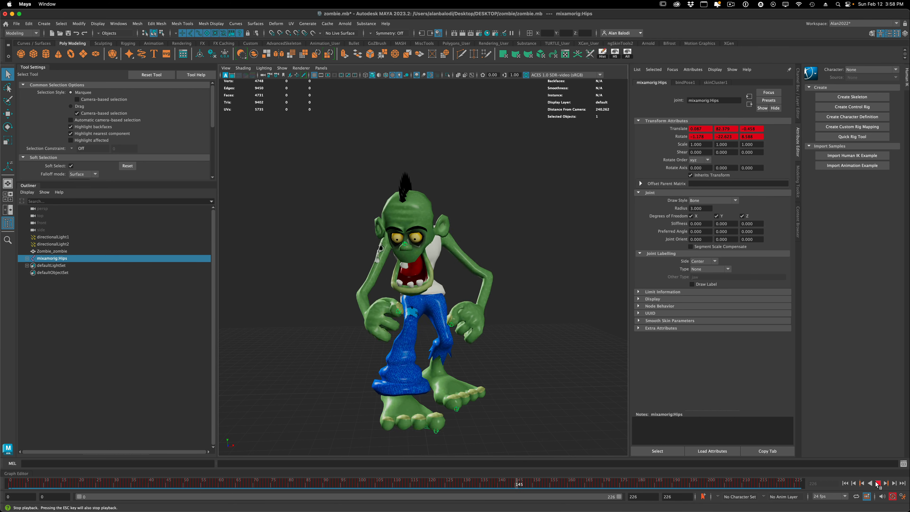
{"action": "left_click", "coordinate": [877, 484]}
{"action": "mouse_move", "coordinate": [532, 484]}
{"action": "left_mouse_down"}
{"action": "mouse_move", "coordinate": [415, 479]}
{"action": "mouse_move", "coordinate": [464, 479]}
{"action": "mouse_move", "coordinate": [411, 484]}
{"action": "mouse_move", "coordinate": [447, 488]}
{"action": "mouse_move", "coordinate": [426, 487]}
{"action": "mouse_move", "coordinate": [500, 485]}
{"action": "mouse_move", "coordinate": [392, 487]}
{"action": "mouse_move", "coordinate": [400, 494]}
{"action": "mouse_move", "coordinate": [2, 483]}
{"action": "left_mouse_up"}
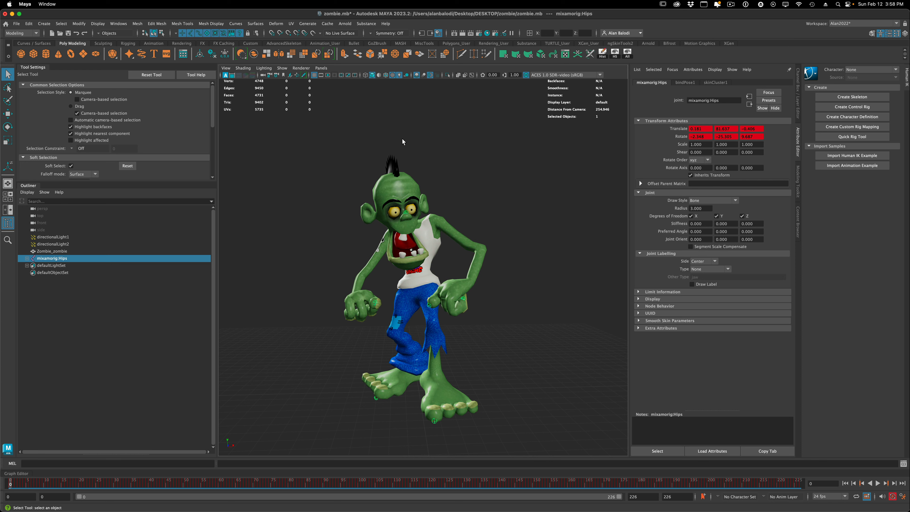
Step: Turn on X-ray display of the joints through the zombie mesh, play the dance and scrub to frame 130
{"action": "left_click_drag", "start_coordinate": [445, 130], "coordinate": [530, 280], "text": "alt"}
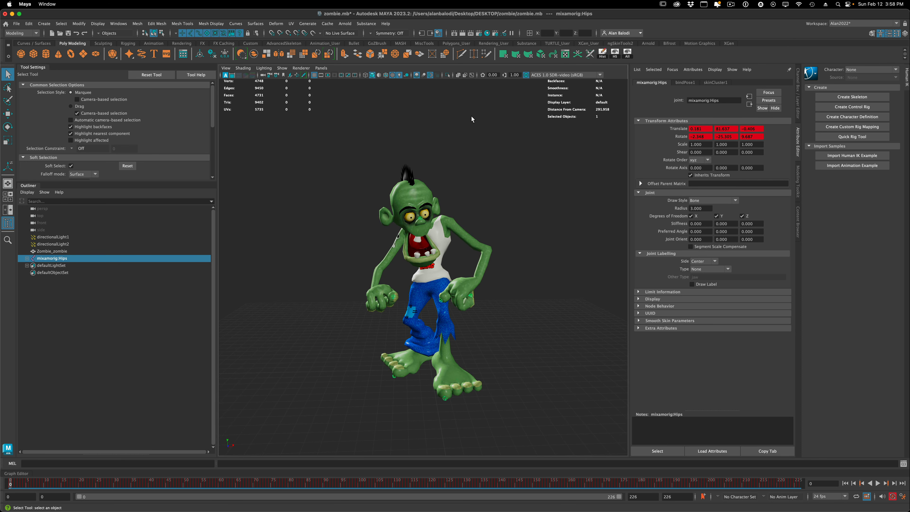
{"action": "left_click", "coordinate": [471, 74]}
{"action": "left_click_drag", "start_coordinate": [503, 145], "coordinate": [433, 277], "text": "alt"}
{"action": "left_click_drag", "start_coordinate": [522, 308], "coordinate": [510, 300], "text": "alt"}
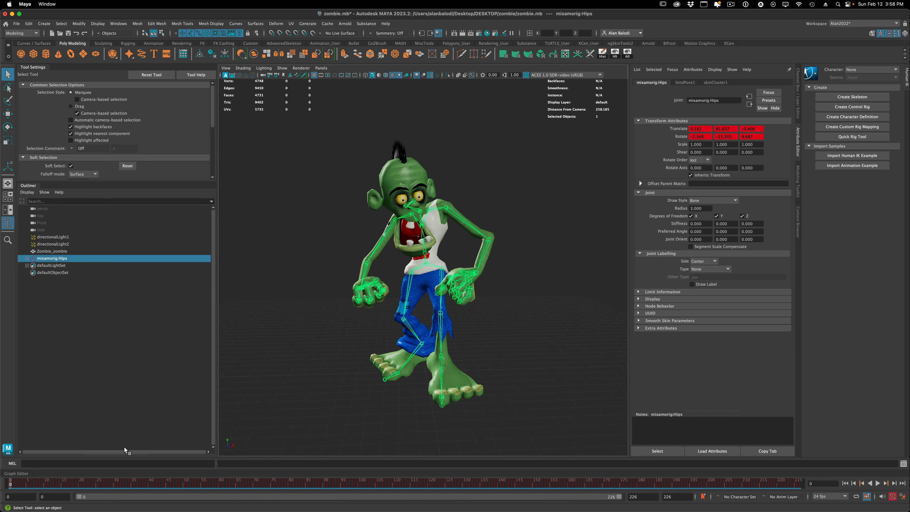
{"action": "key", "text": "alt+v"}
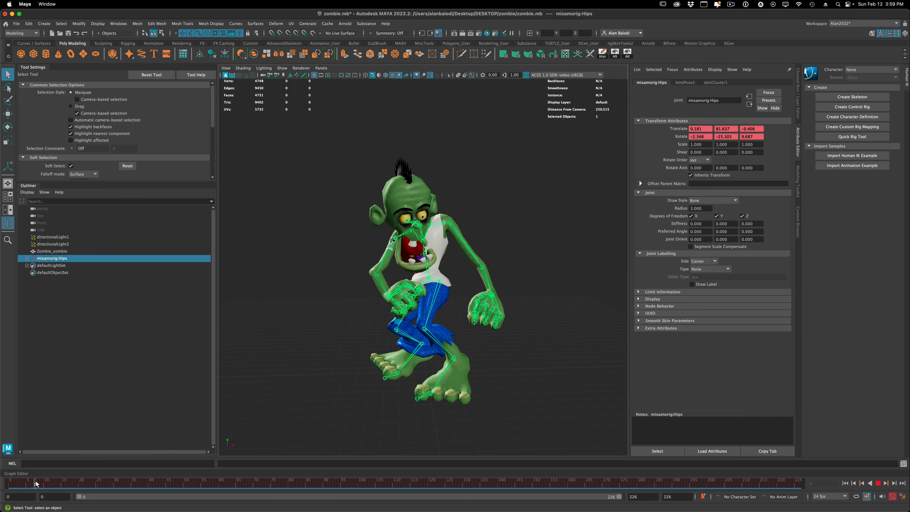
{"action": "left_click_drag", "start_coordinate": [43, 481], "coordinate": [464, 483]}
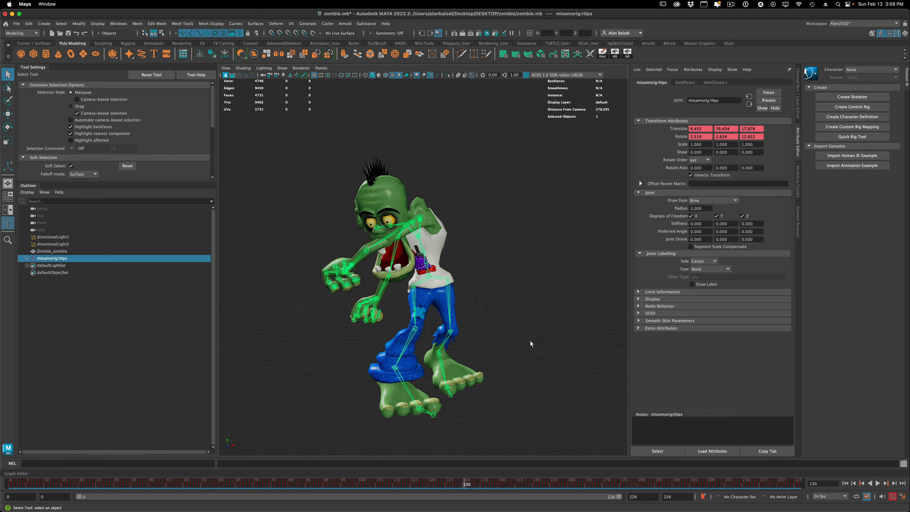
Step: Select the mixamorig:LeftArm joint, create an animation layer from it and make that layer active
{"action": "left_click_drag", "start_coordinate": [530, 344], "coordinate": [533, 314], "text": "alt"}
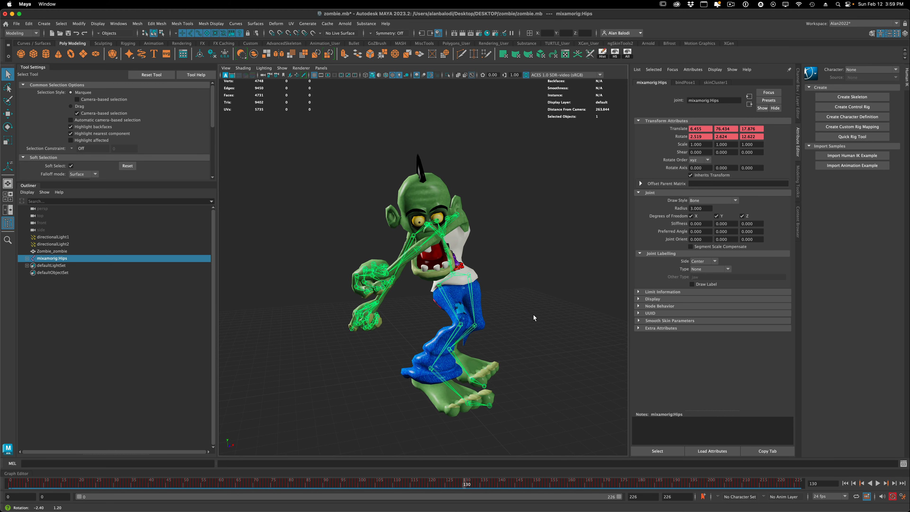
{"action": "left_click", "coordinate": [431, 240]}
{"action": "left_click_drag", "start_coordinate": [527, 282], "coordinate": [503, 317], "text": "alt"}
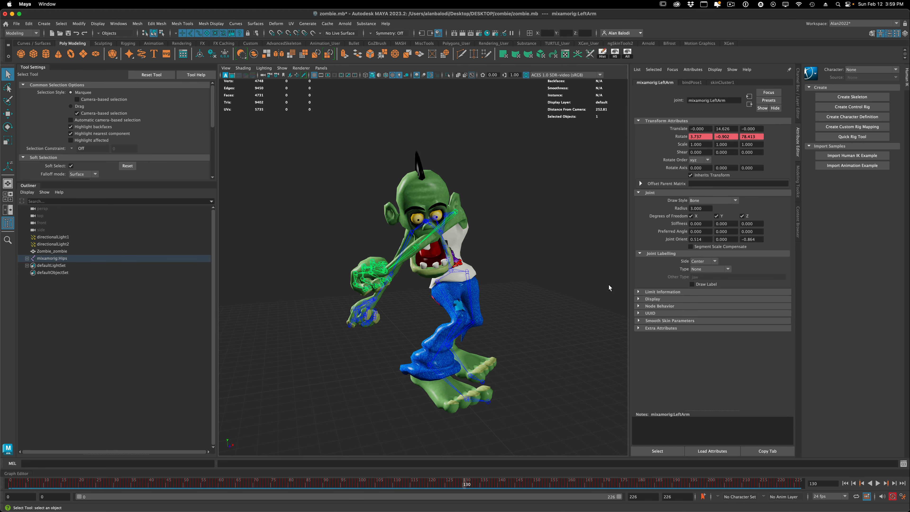
{"action": "left_click", "coordinate": [798, 94]}
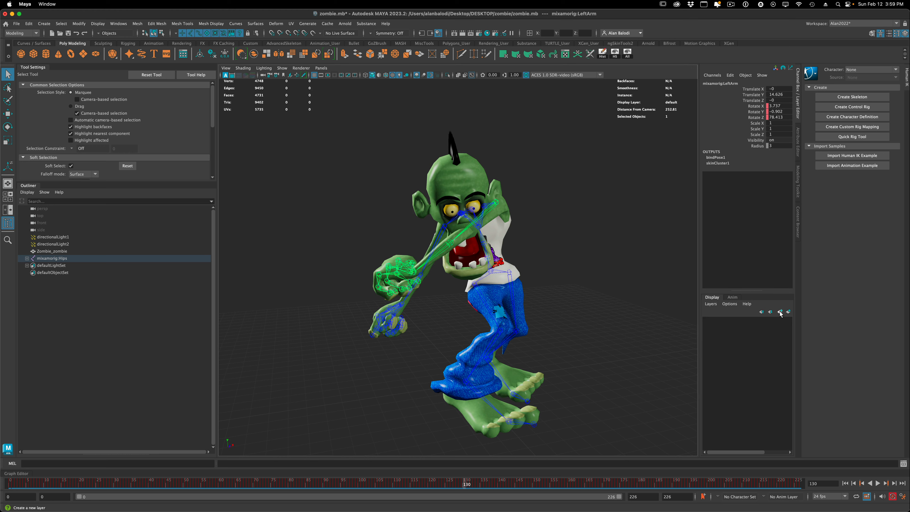
{"action": "left_click", "coordinate": [732, 297]}
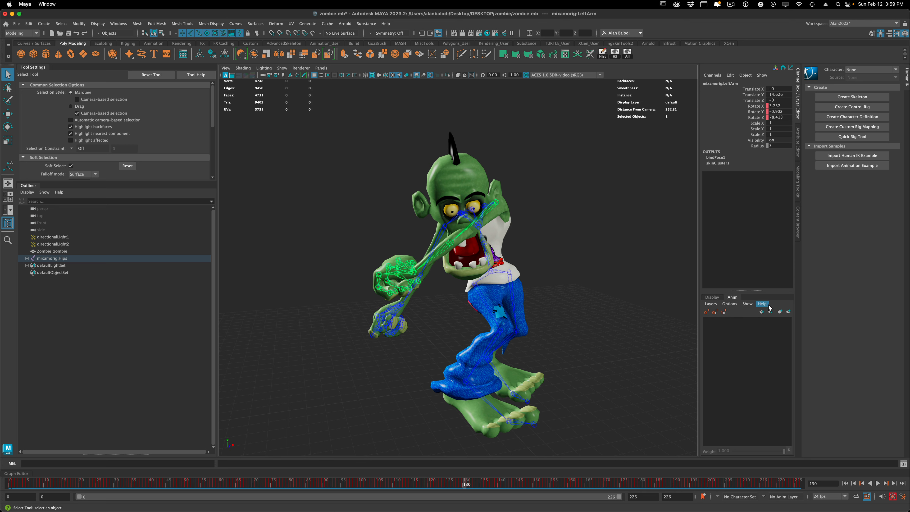
{"action": "left_click", "coordinate": [789, 312]}
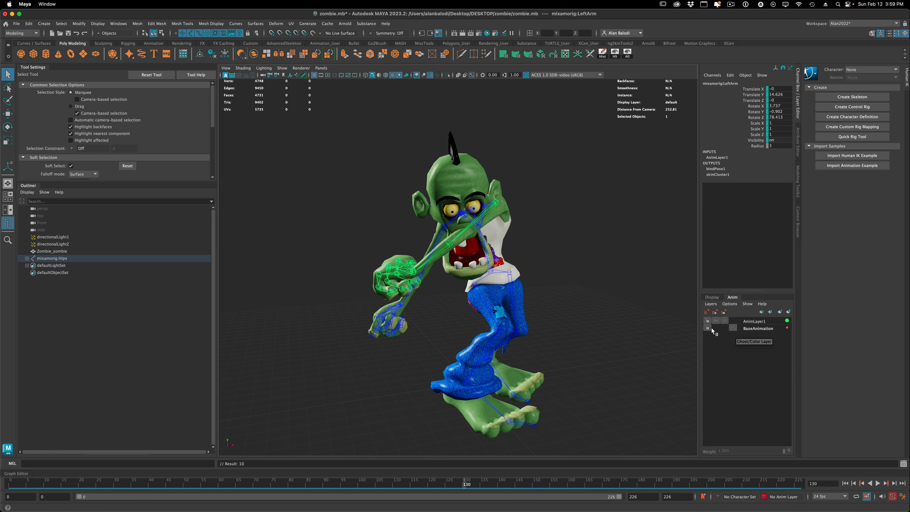
{"action": "left_click", "coordinate": [761, 329]}
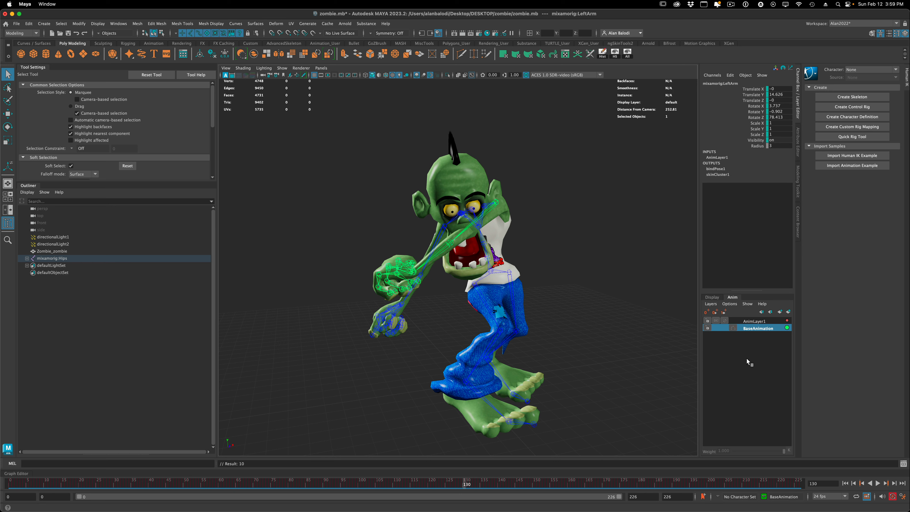
{"action": "left_click", "coordinate": [753, 322]}
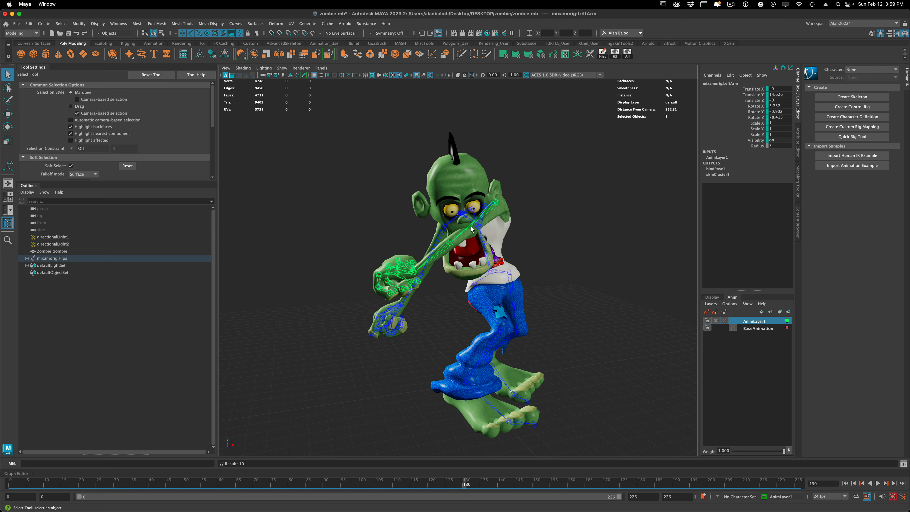
Step: Compare the keyframes of BaseAnimation and AnimLayer1 by switching between the two layers, ending on AnimLayer1
{"action": "left_click_drag", "start_coordinate": [483, 226], "coordinate": [522, 288], "text": "alt"}
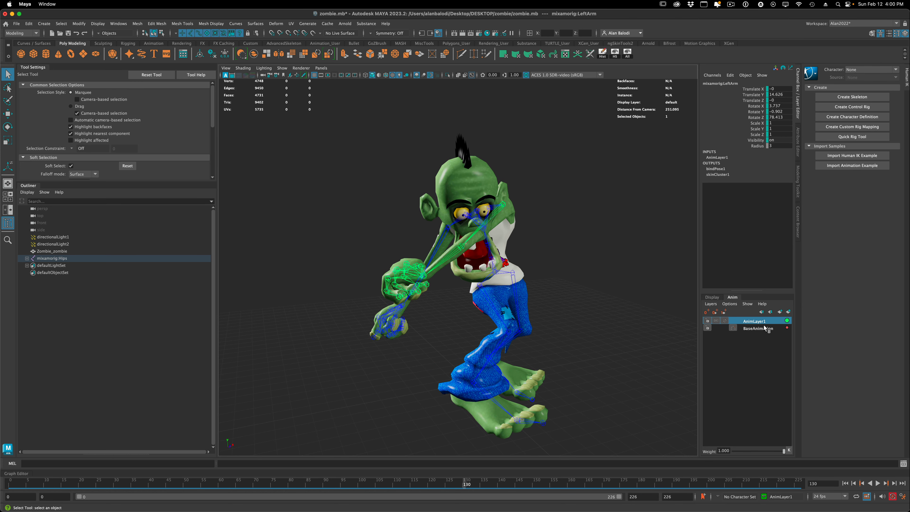
{"action": "left_click", "coordinate": [754, 328]}
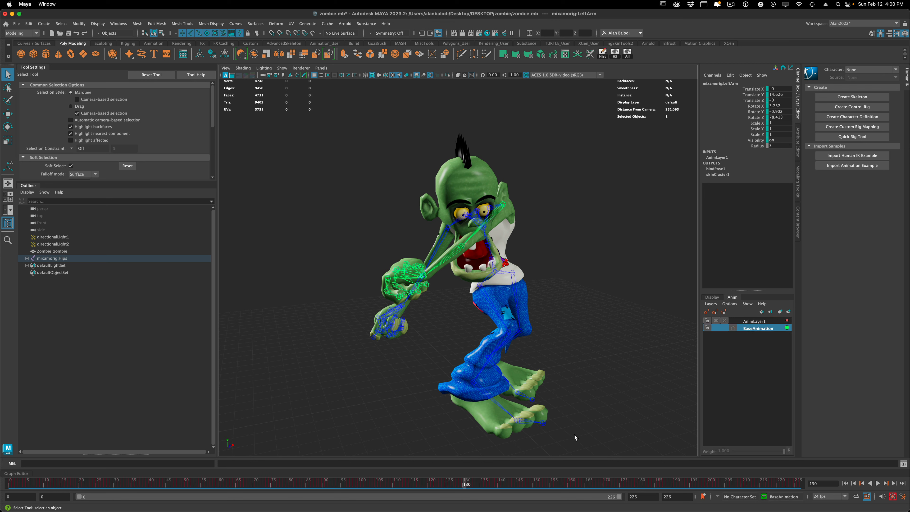
{"action": "left_click", "coordinate": [756, 322]}
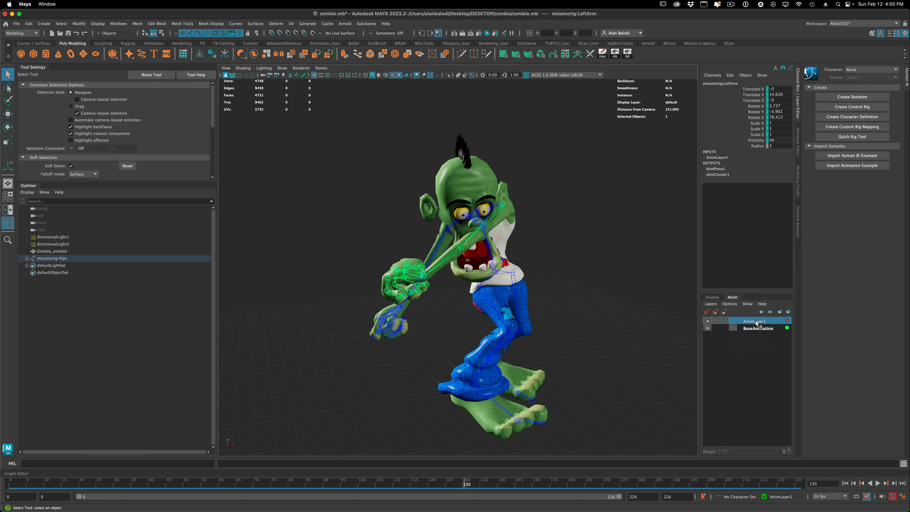
{"action": "left_click", "coordinate": [751, 328]}
{"action": "left_click", "coordinate": [752, 322]}
{"action": "left_click", "coordinate": [751, 328]}
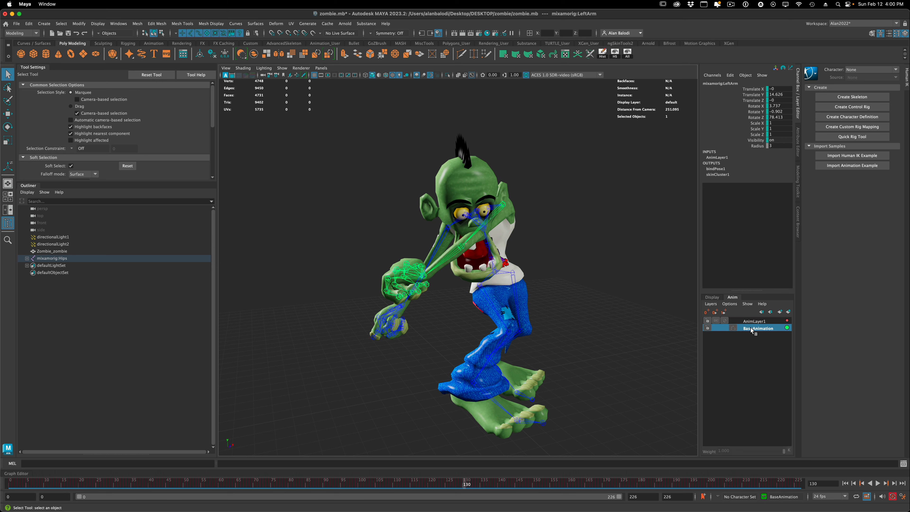
{"action": "left_click", "coordinate": [753, 322]}
Step: Key the left arm joint on AnimLayer1 at frame 124 and move the timeline to frame 135
{"action": "left_click_drag", "start_coordinate": [654, 369], "coordinate": [648, 361], "text": "alt"}
{"action": "left_click_drag", "start_coordinate": [611, 333], "coordinate": [558, 344], "text": "alt"}
{"action": "left_click_drag", "start_coordinate": [465, 485], "coordinate": [444, 482]}
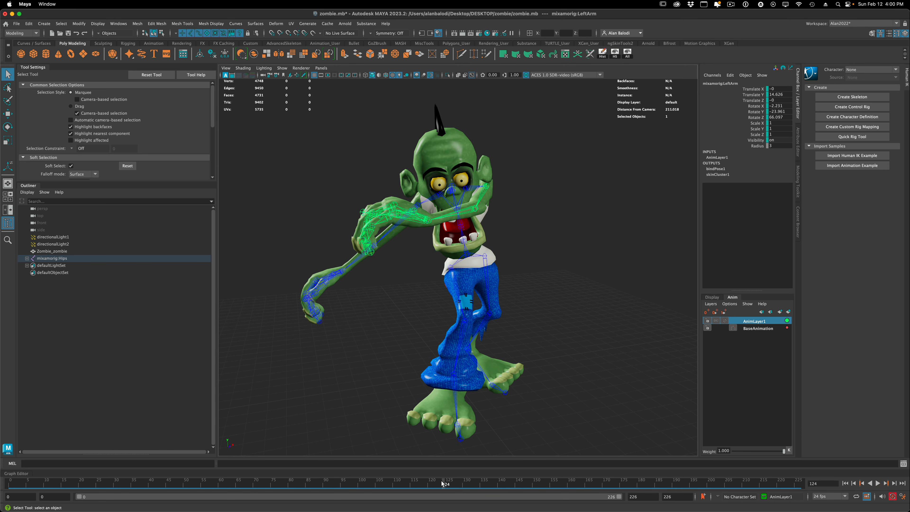
{"action": "key", "text": "s"}
{"action": "left_click_drag", "start_coordinate": [443, 482], "coordinate": [482, 483]}
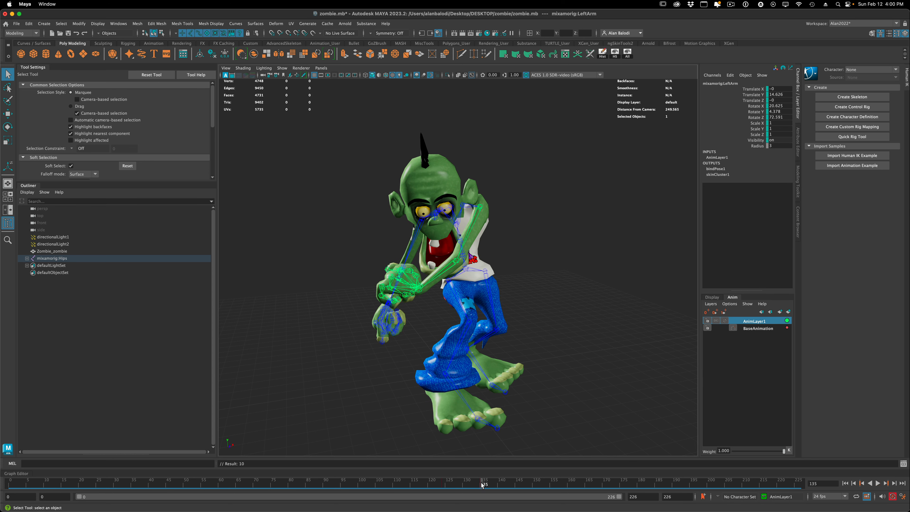
Step: Rotate the left arm joint away from the zombie's face around frame 130 on AnimLayer1, checking the motion between adjustments
{"action": "left_click_drag", "start_coordinate": [482, 485], "coordinate": [465, 485]}
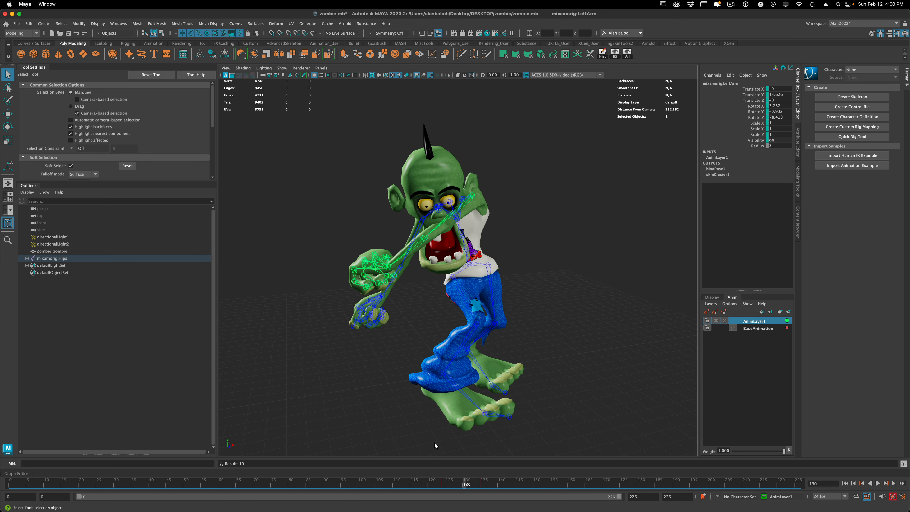
{"action": "left_click", "coordinate": [8, 126]}
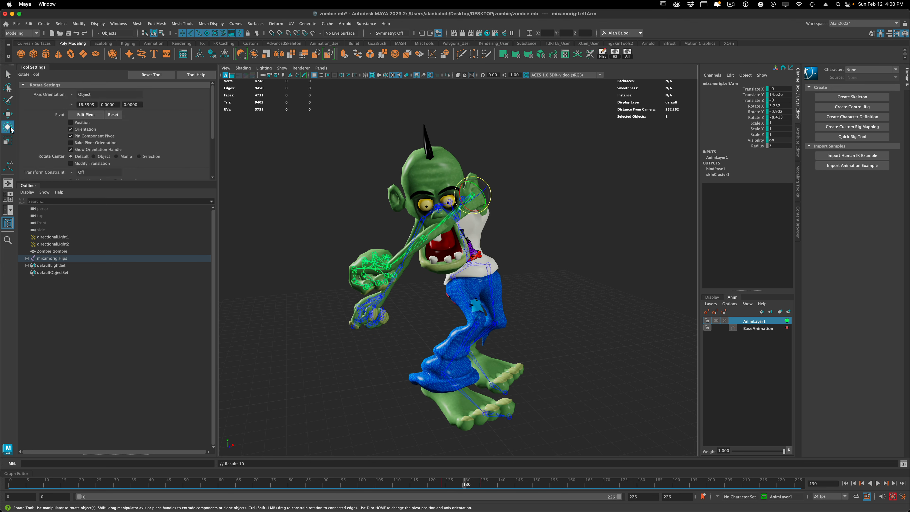
{"action": "left_click_drag", "start_coordinate": [471, 201], "coordinate": [480, 198]}
{"action": "key", "text": "alt+v"}
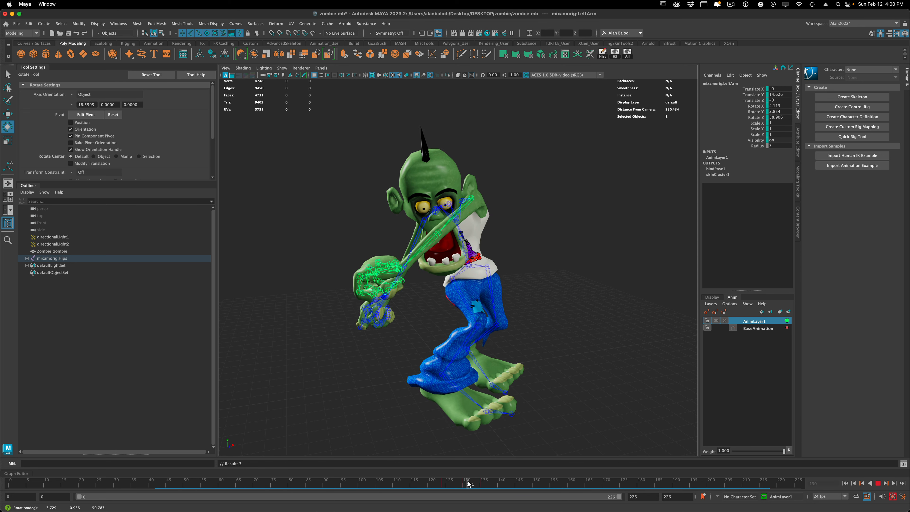
{"action": "left_click_drag", "start_coordinate": [475, 481], "coordinate": [475, 481]}
{"action": "left_click_drag", "start_coordinate": [474, 203], "coordinate": [476, 205]}
{"action": "mouse_move", "coordinate": [473, 485]}
{"action": "left_mouse_down"}
{"action": "mouse_move", "coordinate": [465, 483]}
{"action": "mouse_move", "coordinate": [512, 484]}
{"action": "mouse_move", "coordinate": [462, 485]}
{"action": "left_mouse_up"}
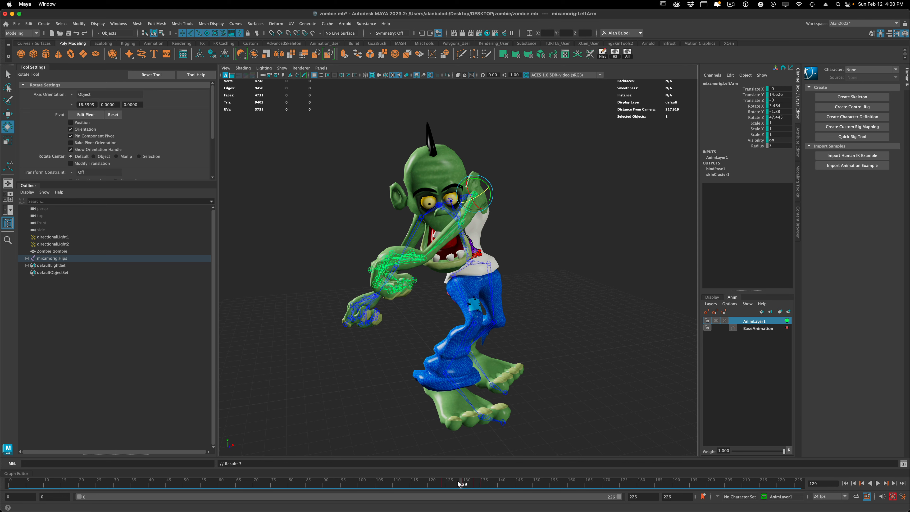
Step: Play the animation from frame 101 to review the arm correction, stop at frame 152 and rename AnimLayer1 to ArmFix
{"action": "left_click", "coordinate": [365, 484]}
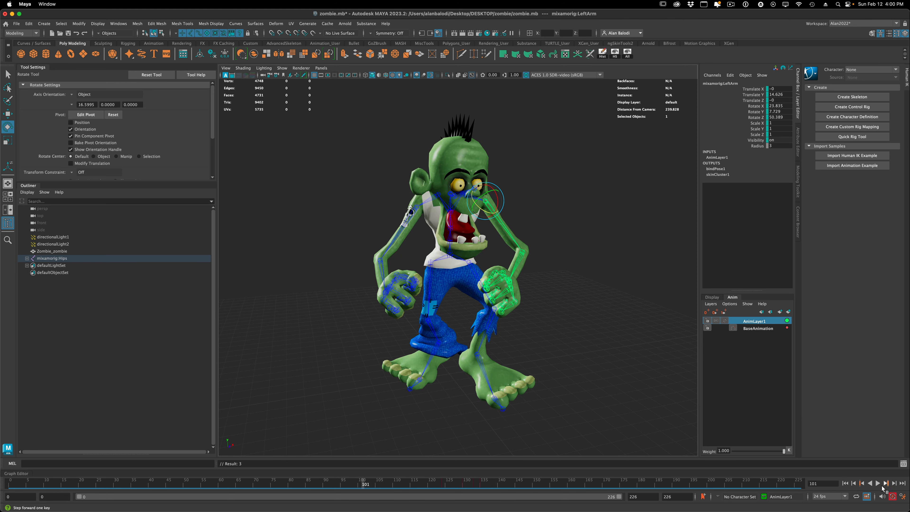
{"action": "left_click", "coordinate": [877, 483]}
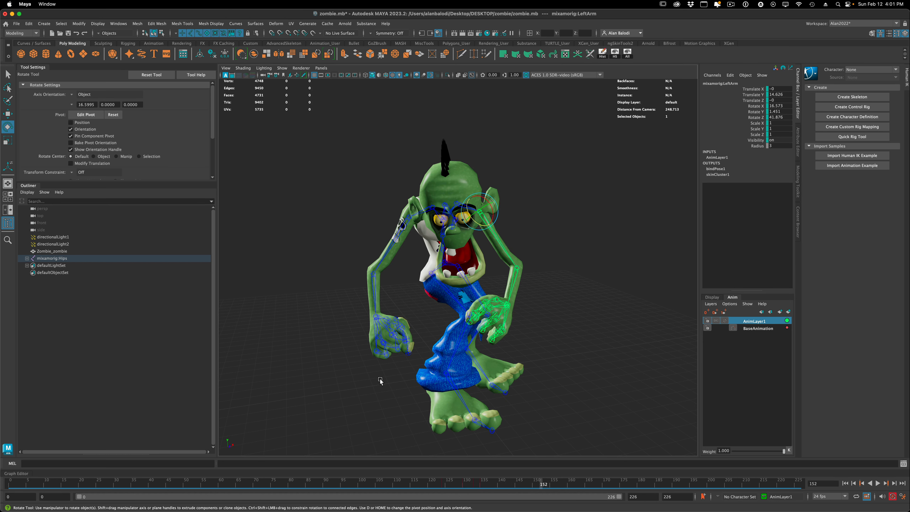
{"action": "left_click_drag", "start_coordinate": [380, 379], "coordinate": [385, 327], "text": "alt"}
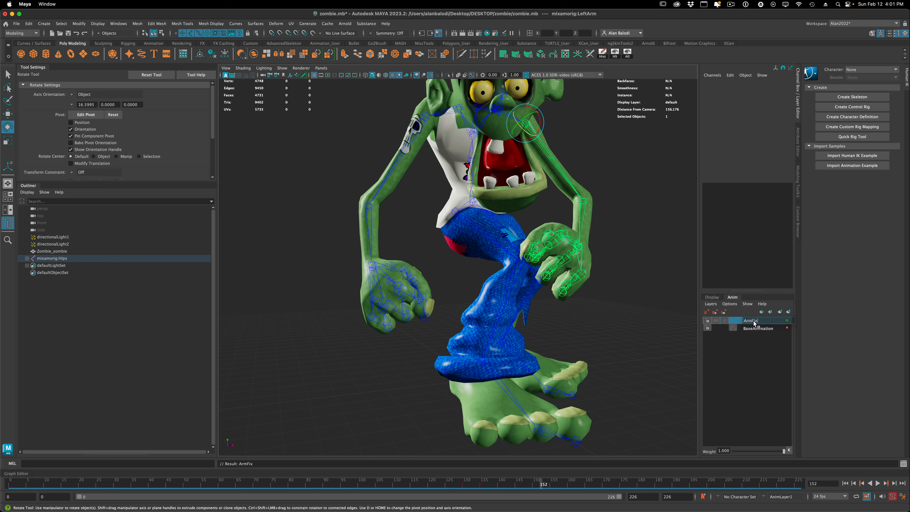
Step: Check the thumb joints of the right and left hands by selecting them, and clear the selection
{"action": "left_click", "coordinate": [389, 265]}
{"action": "left_click_drag", "start_coordinate": [607, 342], "coordinate": [573, 309], "text": "alt"}
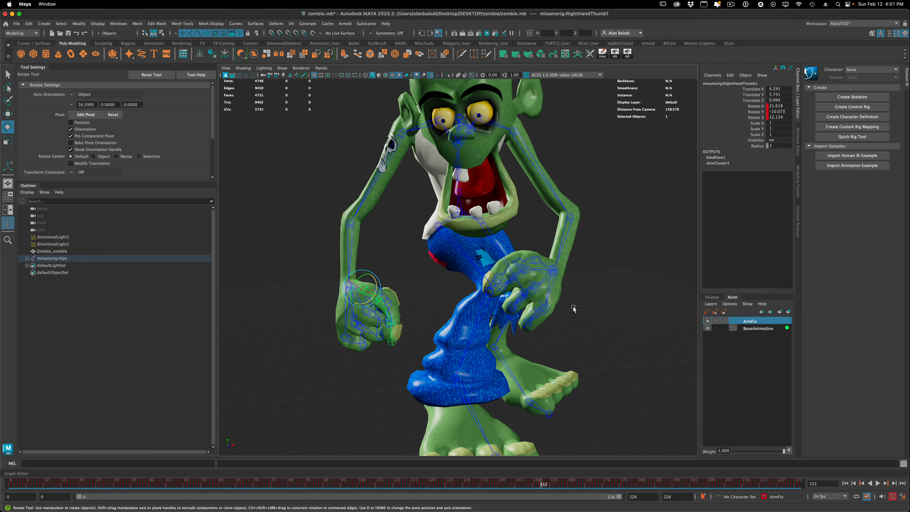
{"action": "left_click", "coordinate": [618, 311]}
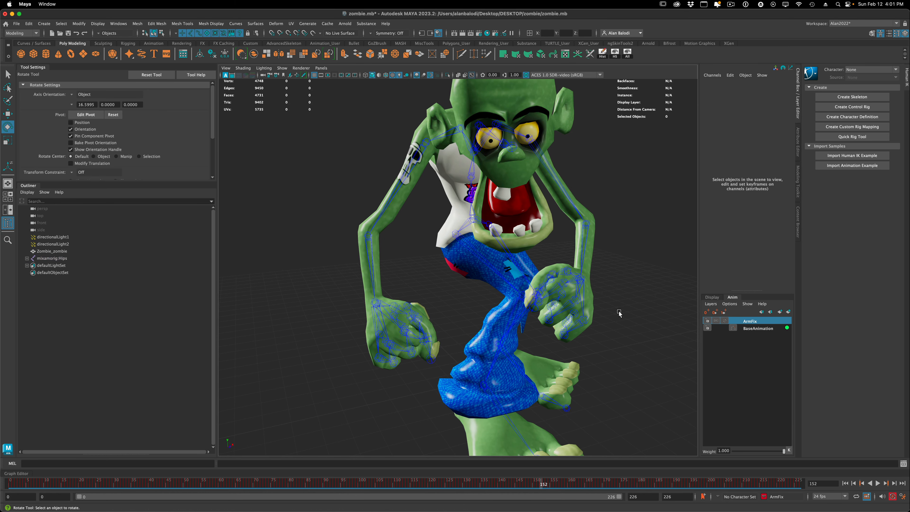
{"action": "left_click", "coordinate": [554, 275]}
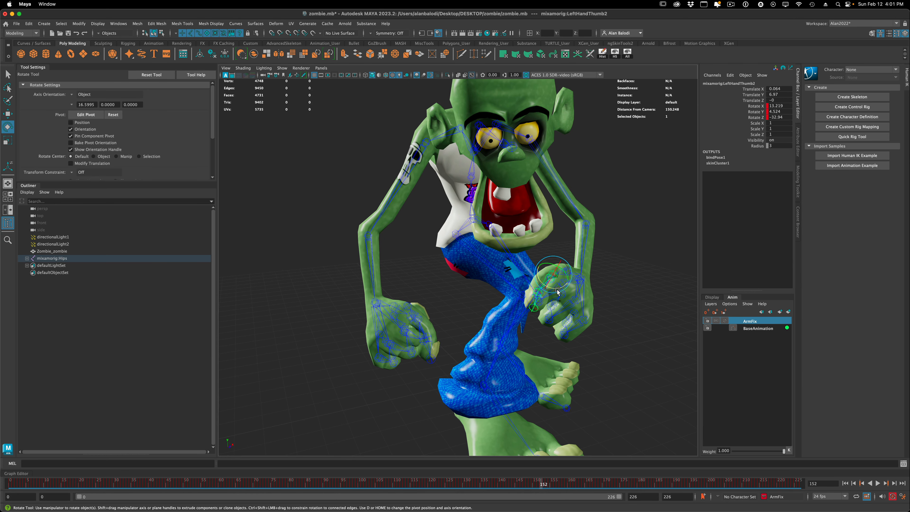
{"action": "left_click", "coordinate": [410, 307], "text": "shift"}
{"action": "left_click", "coordinate": [455, 319]}
Step: Select the Zombie_zombie mesh and examine the skinned right hand up close
{"action": "scroll", "coordinate": [441, 314], "scroll_direction": "up", "scroll_amount": 5}
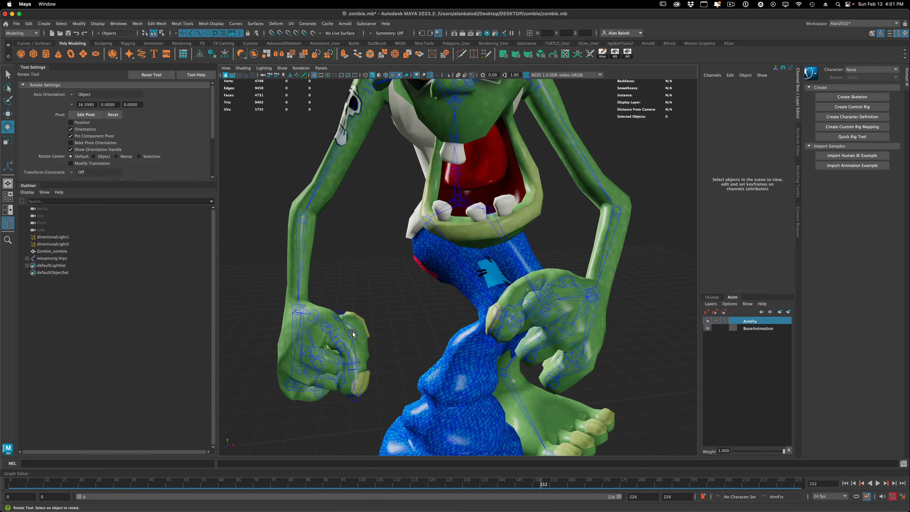
{"action": "left_click_drag", "start_coordinate": [378, 349], "coordinate": [433, 299], "text": "alt"}
{"action": "left_click", "coordinate": [426, 267]}
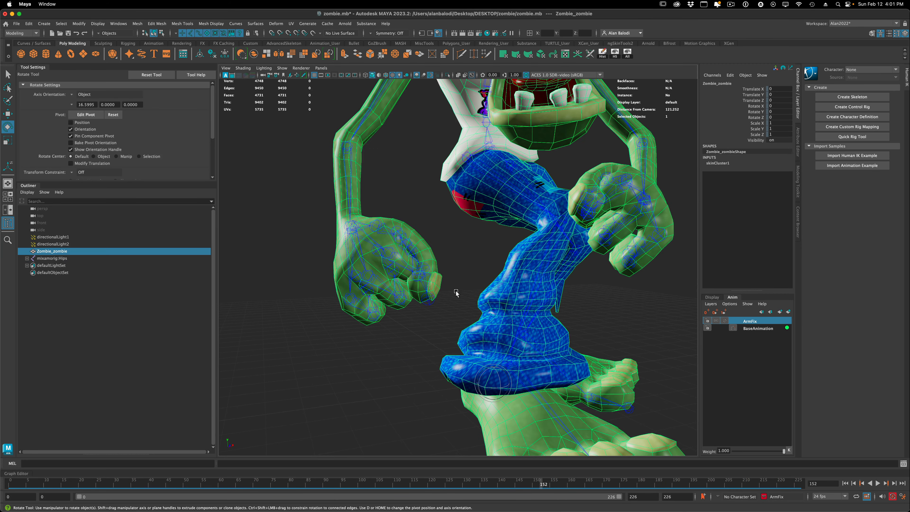
{"action": "middle_click_drag", "start_coordinate": [455, 291], "coordinate": [455, 313], "text": "alt"}
{"action": "scroll", "coordinate": [447, 308], "scroll_direction": "up", "scroll_amount": 2}
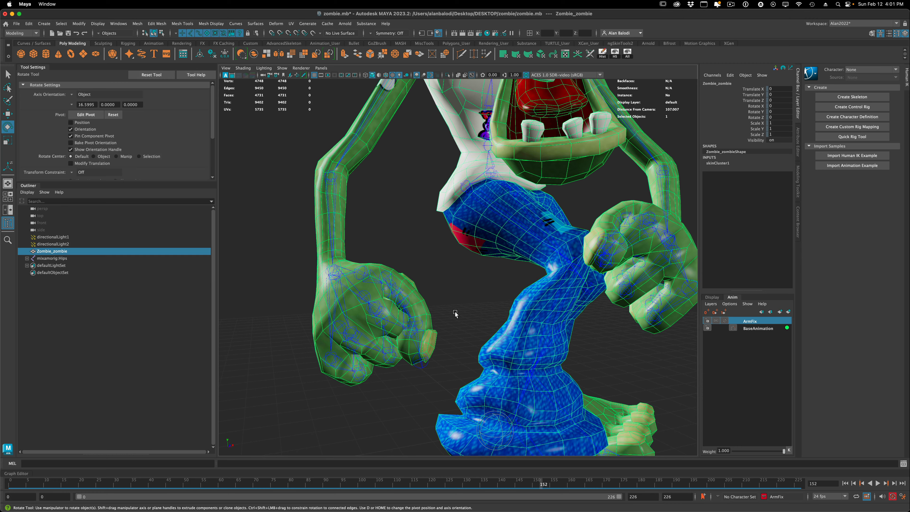
Step: Create an animation layer from the first thumb joints of both hands and name it ThumbsFix
{"action": "left_click_drag", "start_coordinate": [455, 313], "coordinate": [437, 300], "text": "alt"}
{"action": "left_click", "coordinate": [357, 287]}
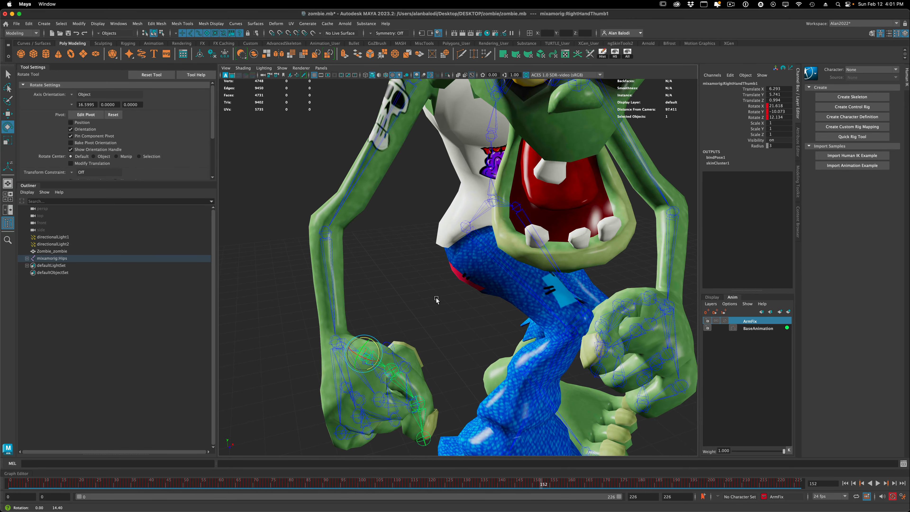
{"action": "left_click", "coordinate": [653, 296], "text": "shift"}
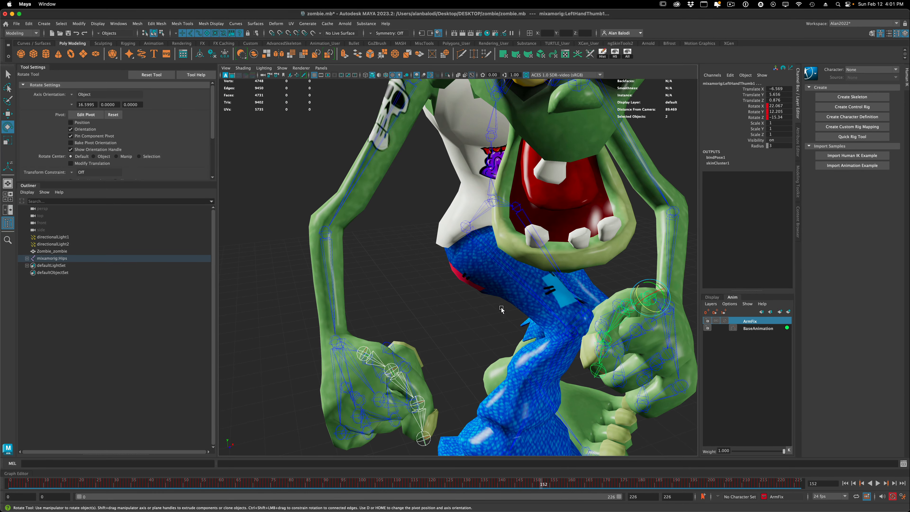
{"action": "mouse_move", "coordinate": [476, 299]}
{"action": "left_mouse_down", "text": "alt"}
{"action": "mouse_move", "coordinate": [431, 309]}
{"action": "mouse_move", "coordinate": [474, 300]}
{"action": "left_mouse_up", "text": "alt"}
{"action": "scroll", "coordinate": [445, 358], "scroll_direction": "down", "scroll_amount": 5}
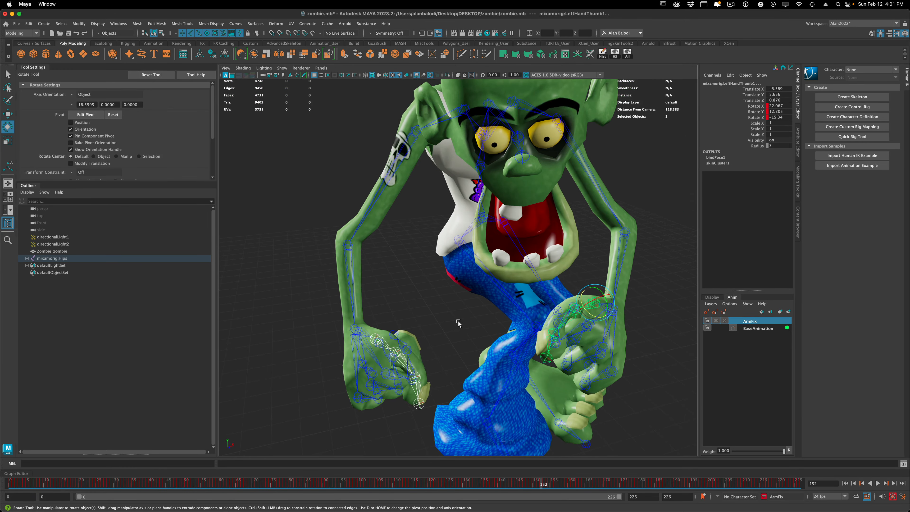
{"action": "scroll", "coordinate": [457, 321], "scroll_direction": "up", "scroll_amount": 6}
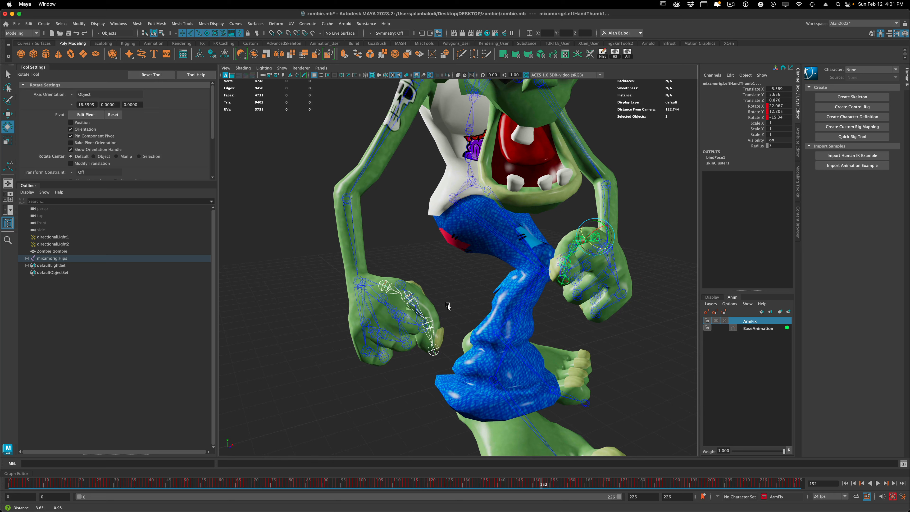
{"action": "middle_click_drag", "start_coordinate": [448, 304], "coordinate": [445, 304], "text": "alt"}
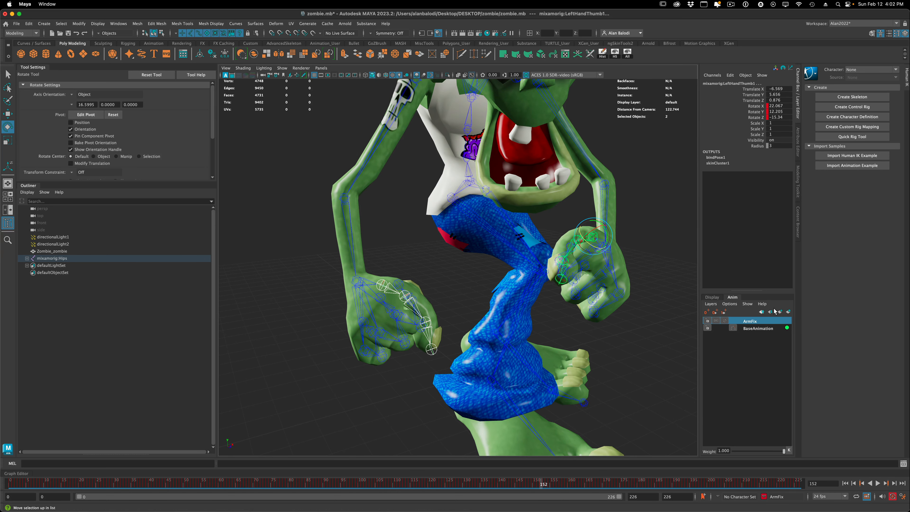
{"action": "left_click", "coordinate": [790, 312]}
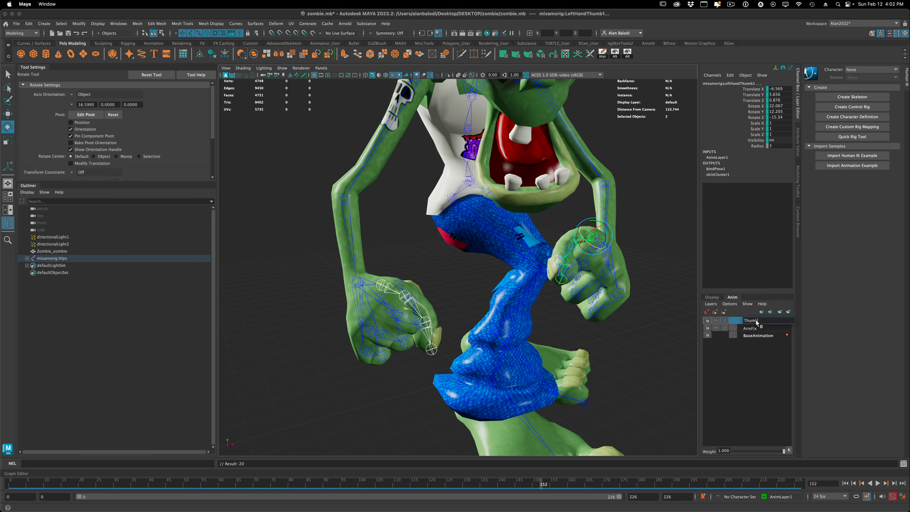
{"action": "key", "text": "Return"}
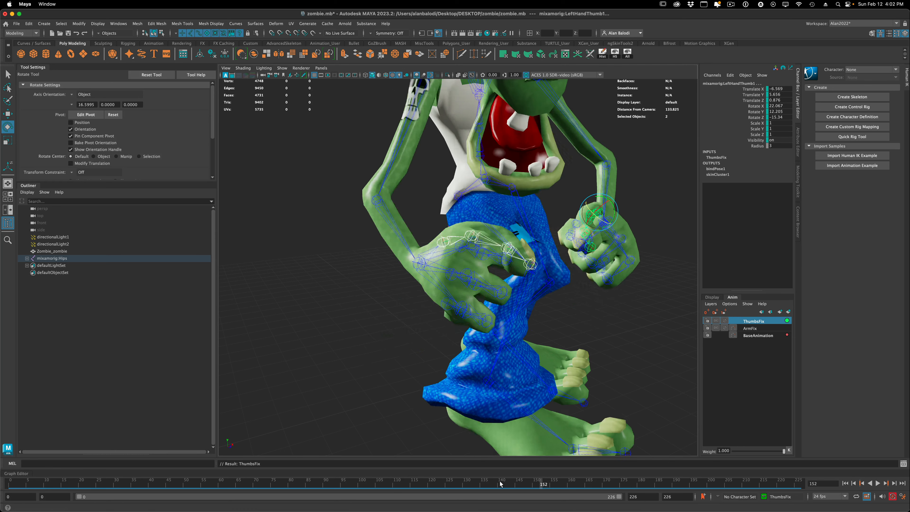
Step: At frame 0, rotate the right hand's first thumb joint outward from the curled fingers on the ThumbsFix layer
{"action": "left_click", "coordinate": [7, 486]}
{"action": "key", "text": "alt+v"}
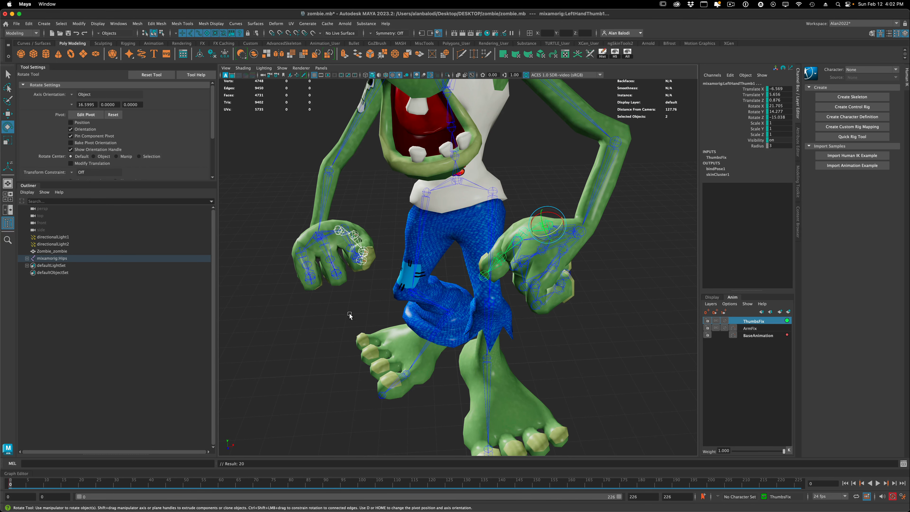
{"action": "left_click", "coordinate": [312, 341]}
{"action": "left_click", "coordinate": [348, 244]}
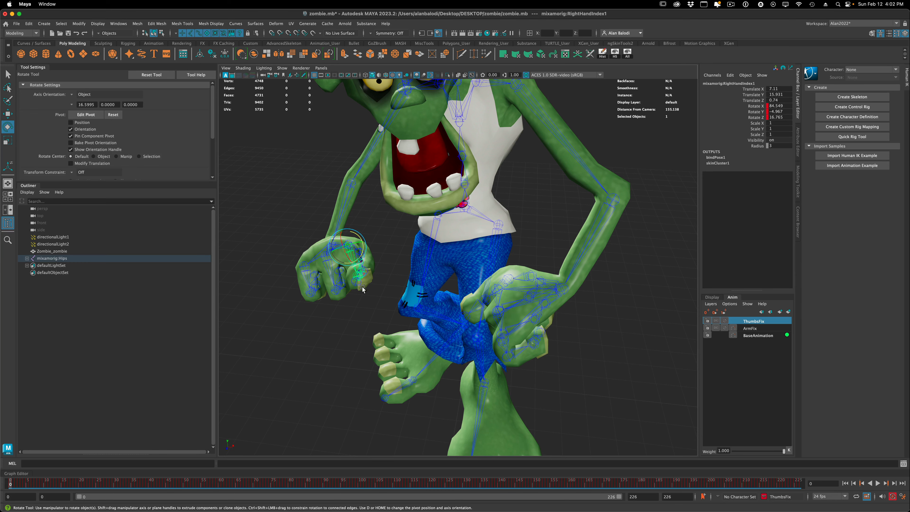
{"action": "scroll", "coordinate": [323, 338], "scroll_direction": "down", "scroll_amount": 3}
{"action": "scroll", "coordinate": [280, 344], "scroll_direction": "up", "scroll_amount": 5}
{"action": "left_click", "coordinate": [317, 281]}
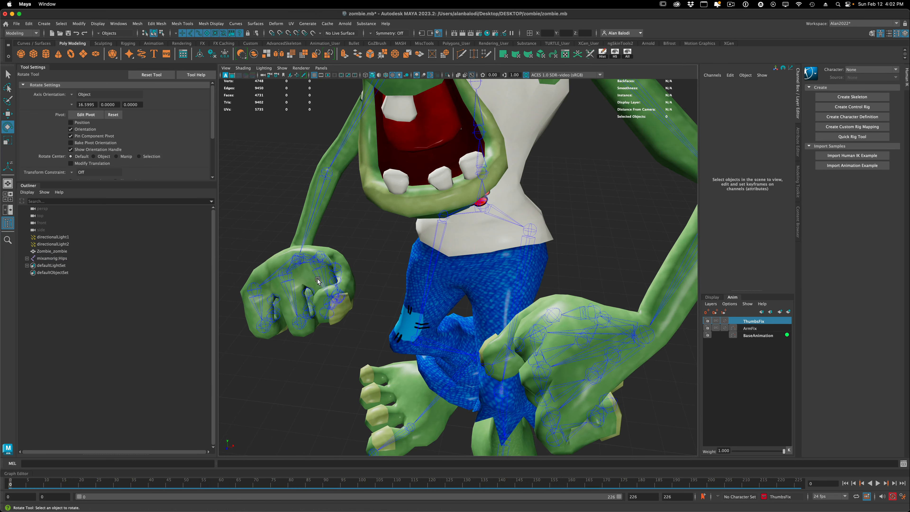
{"action": "left_click", "coordinate": [324, 255]}
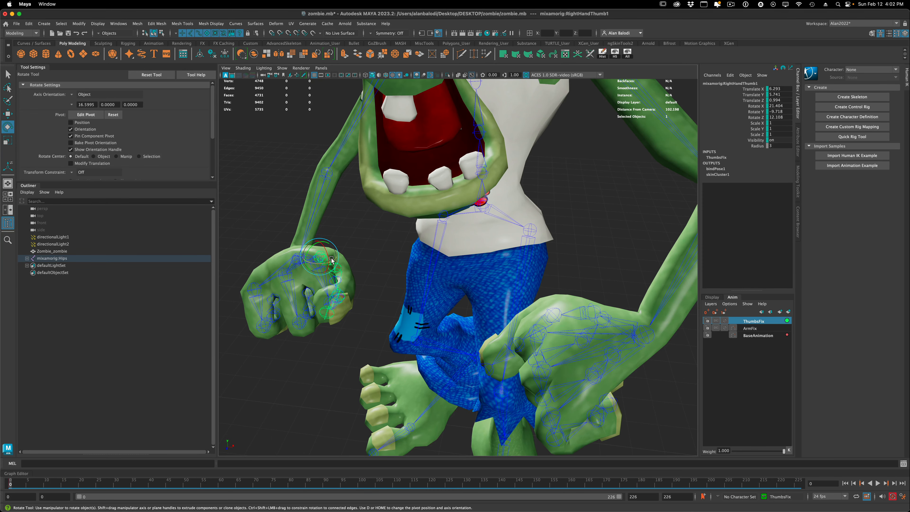
{"action": "mouse_move", "coordinate": [329, 258]}
{"action": "left_mouse_down"}
{"action": "mouse_move", "coordinate": [318, 266]}
{"action": "mouse_move", "coordinate": [334, 259]}
{"action": "left_mouse_up"}
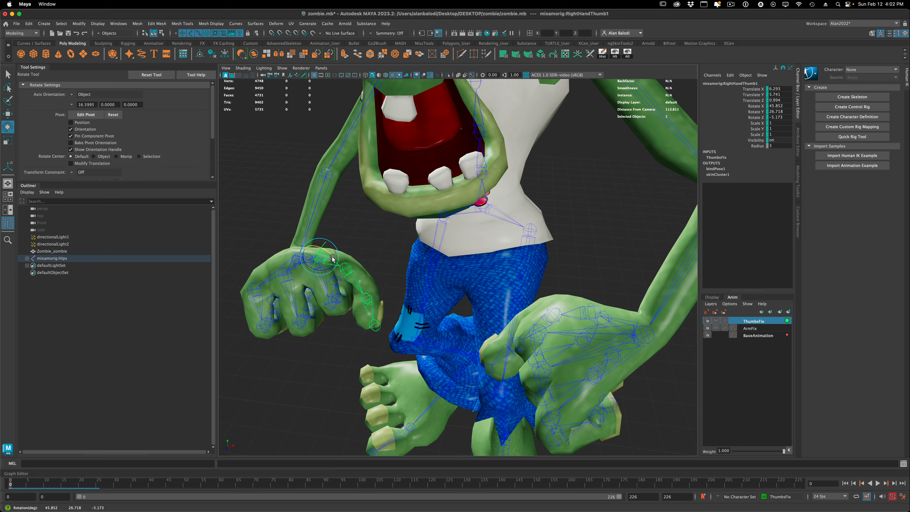
Step: Refine the right thumb joint's rotation at frame 0 so the thumb extends clear of the fingers
{"action": "mouse_move", "coordinate": [333, 341]}
{"action": "left_mouse_down", "text": "alt"}
{"action": "mouse_move", "coordinate": [335, 349]}
{"action": "mouse_move", "coordinate": [345, 341]}
{"action": "mouse_move", "coordinate": [335, 346]}
{"action": "left_mouse_up", "text": "alt"}
{"action": "left_click_drag", "start_coordinate": [319, 248], "coordinate": [315, 251]}
{"action": "left_click_drag", "start_coordinate": [330, 345], "coordinate": [323, 326], "text": "alt"}
{"action": "left_click_drag", "start_coordinate": [328, 211], "coordinate": [332, 205]}
{"action": "left_click_drag", "start_coordinate": [340, 284], "coordinate": [361, 300], "text": "alt"}
Step: Rotate the left hand's first thumb joint at frame 0 so the thumb spreads away from the palm
{"action": "left_click_drag", "start_coordinate": [610, 356], "coordinate": [648, 269], "text": "alt"}
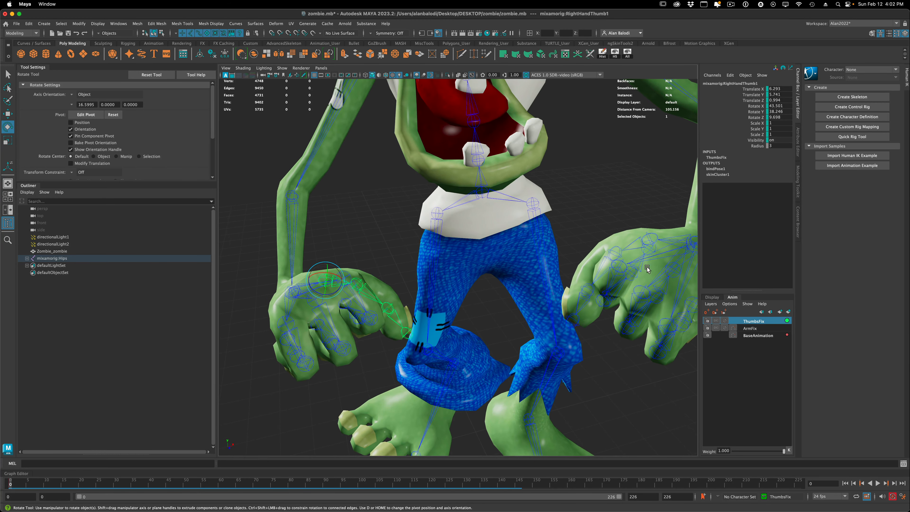
{"action": "left_click", "coordinate": [669, 239]}
{"action": "middle_click_drag", "start_coordinate": [634, 388], "coordinate": [563, 389], "text": "alt"}
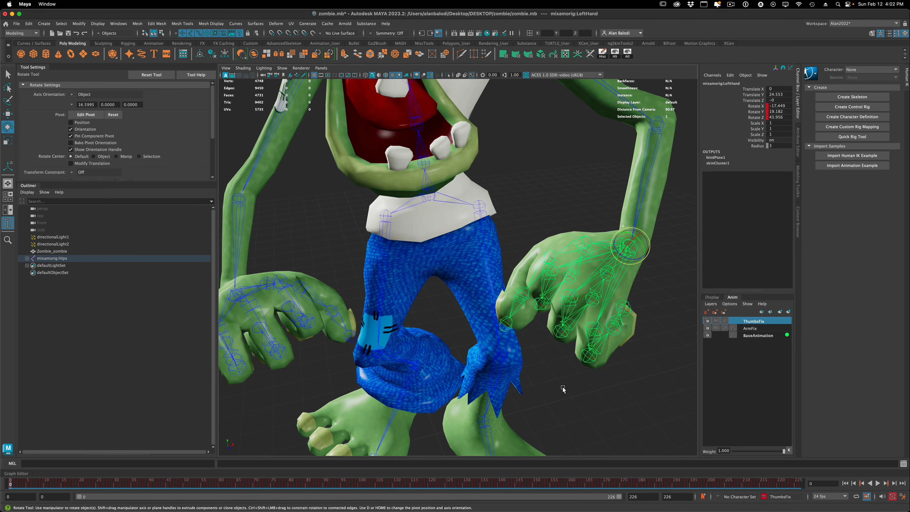
{"action": "left_click", "coordinate": [563, 389]}
{"action": "left_click", "coordinate": [590, 241]}
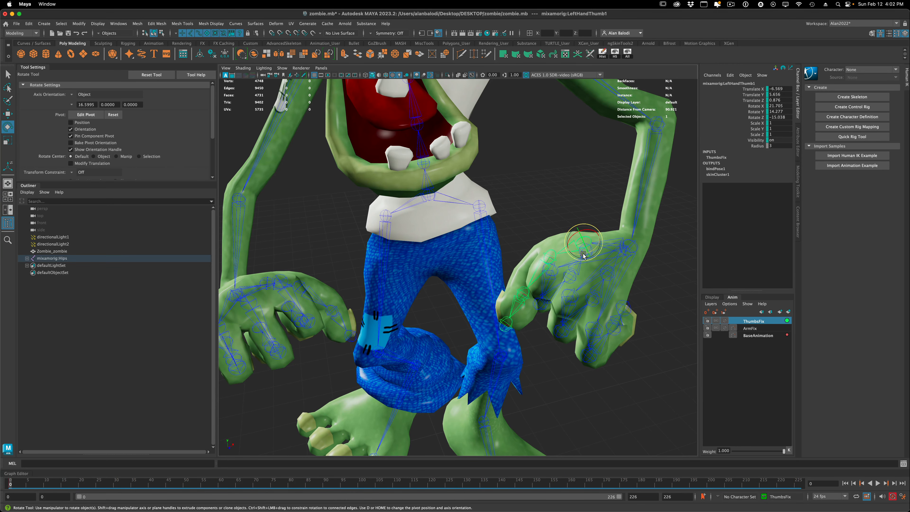
{"action": "left_click_drag", "start_coordinate": [583, 255], "coordinate": [577, 255]}
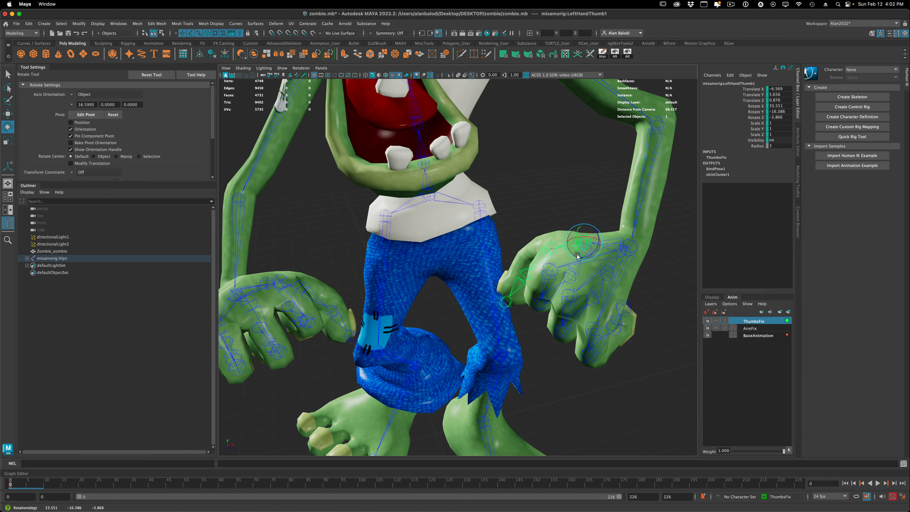
{"action": "left_click_drag", "start_coordinate": [581, 363], "coordinate": [592, 360], "text": "alt"}
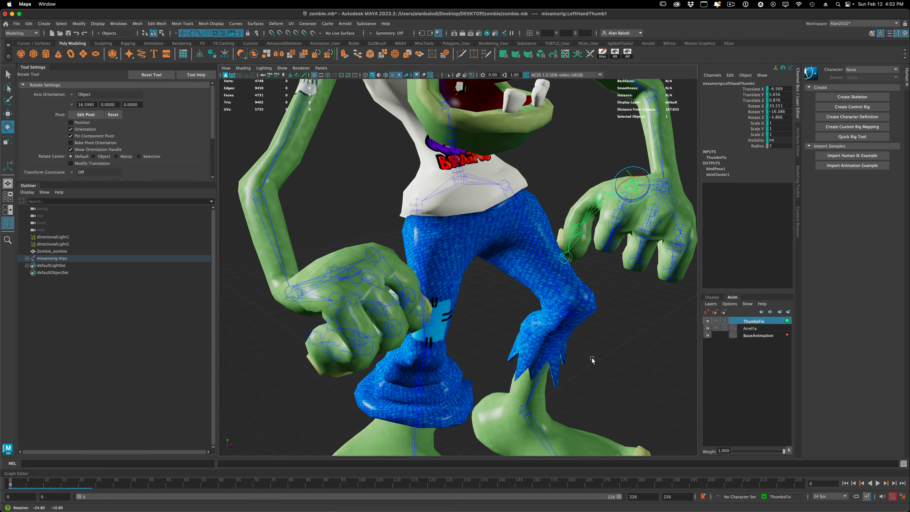
{"action": "left_click_drag", "start_coordinate": [627, 197], "coordinate": [628, 203]}
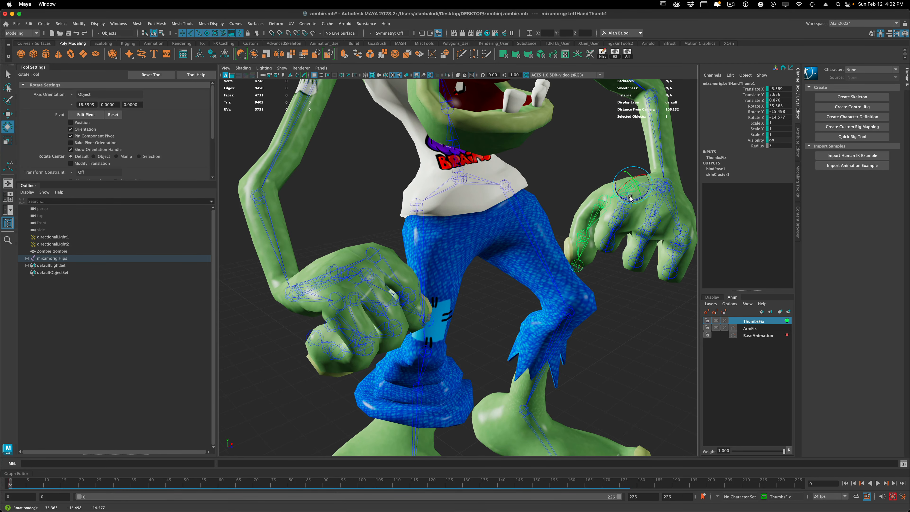
Step: Fine-tune the left thumb joint's rotation from behind the zombie and check the pose of both hands
{"action": "left_click_drag", "start_coordinate": [591, 333], "coordinate": [571, 319], "text": "alt"}
{"action": "middle_click_drag", "start_coordinate": [571, 318], "coordinate": [605, 339], "text": "alt"}
{"action": "right_click_drag", "start_coordinate": [289, 295], "coordinate": [296, 287], "text": "alt"}
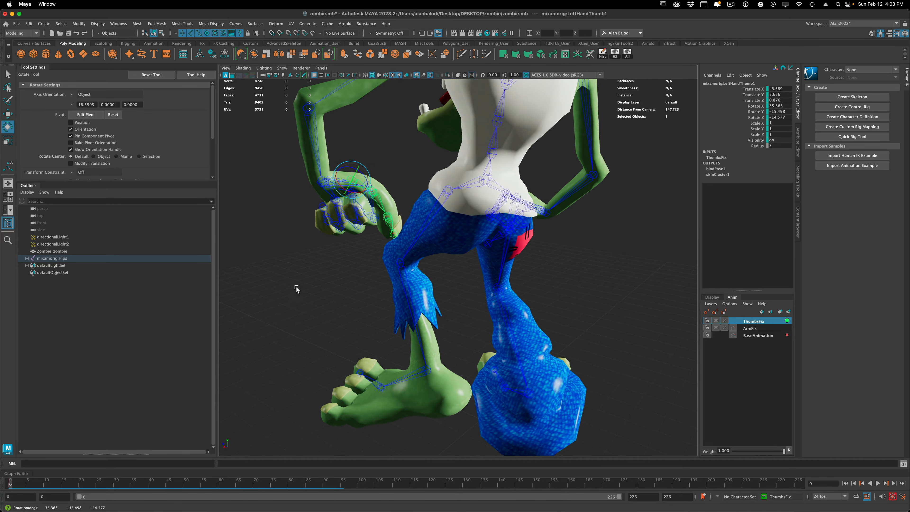
{"action": "left_click_drag", "start_coordinate": [296, 288], "coordinate": [360, 311], "text": "alt"}
{"action": "scroll", "coordinate": [359, 311], "scroll_direction": "up", "scroll_amount": 1}
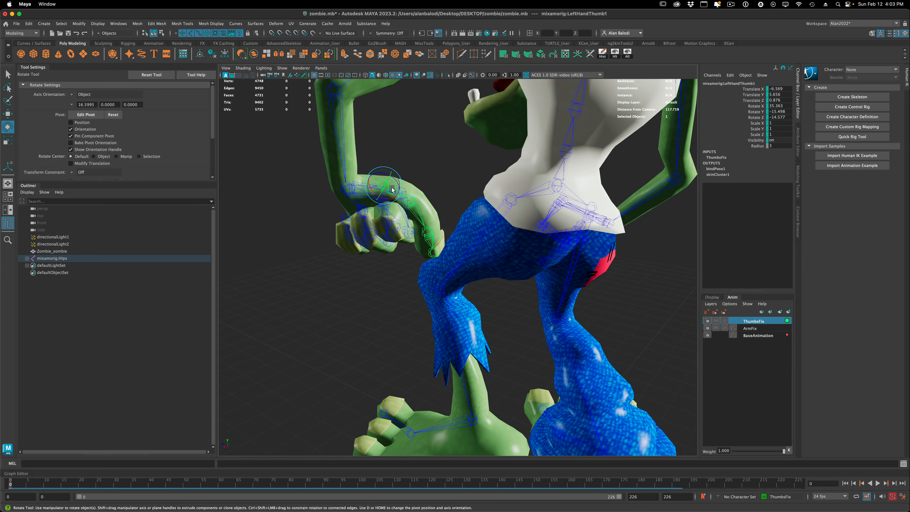
{"action": "left_click_drag", "start_coordinate": [391, 187], "coordinate": [396, 188]}
{"action": "left_click_drag", "start_coordinate": [335, 302], "coordinate": [416, 308], "text": "alt"}
{"action": "scroll", "coordinate": [640, 381], "scroll_direction": "down", "scroll_amount": 8}
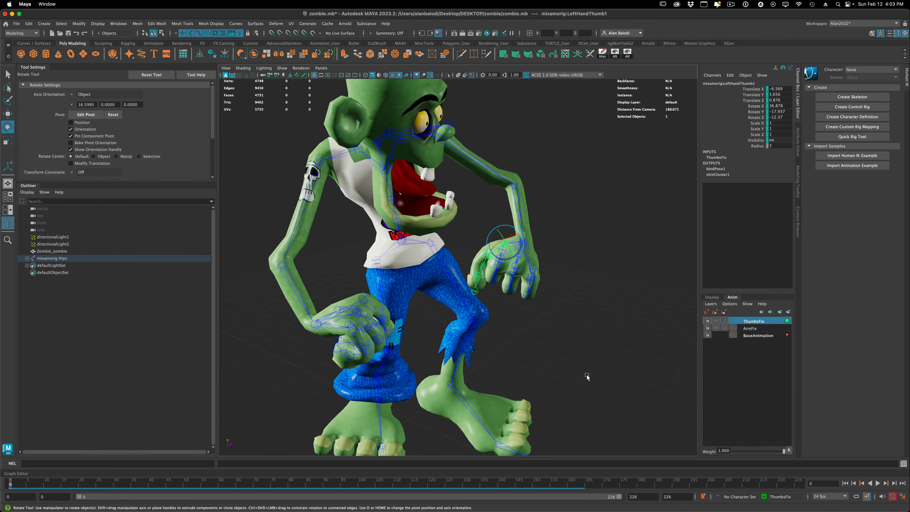
{"action": "mouse_move", "coordinate": [587, 376]}
{"action": "left_mouse_down", "text": "alt"}
{"action": "mouse_move", "coordinate": [601, 364]}
{"action": "mouse_move", "coordinate": [572, 379]}
{"action": "left_mouse_up", "text": "alt"}
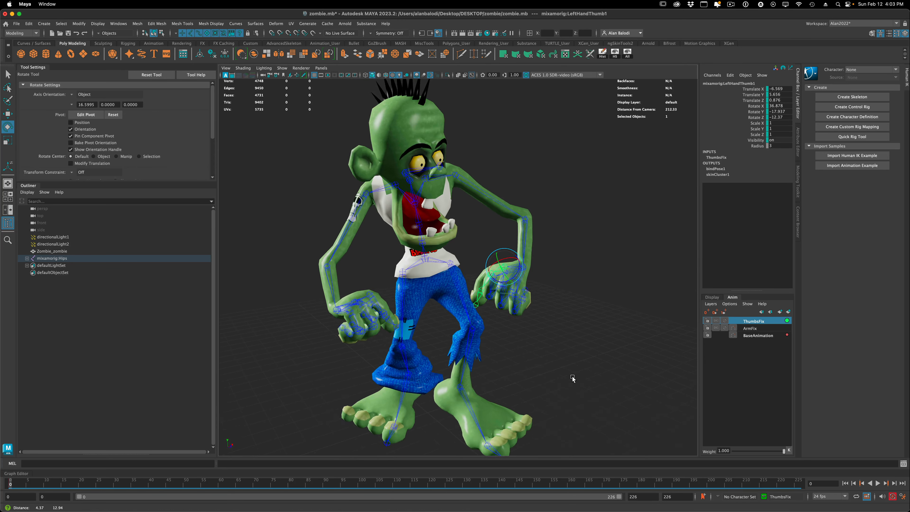
{"action": "scroll", "coordinate": [572, 378], "scroll_direction": "up", "scroll_amount": 3}
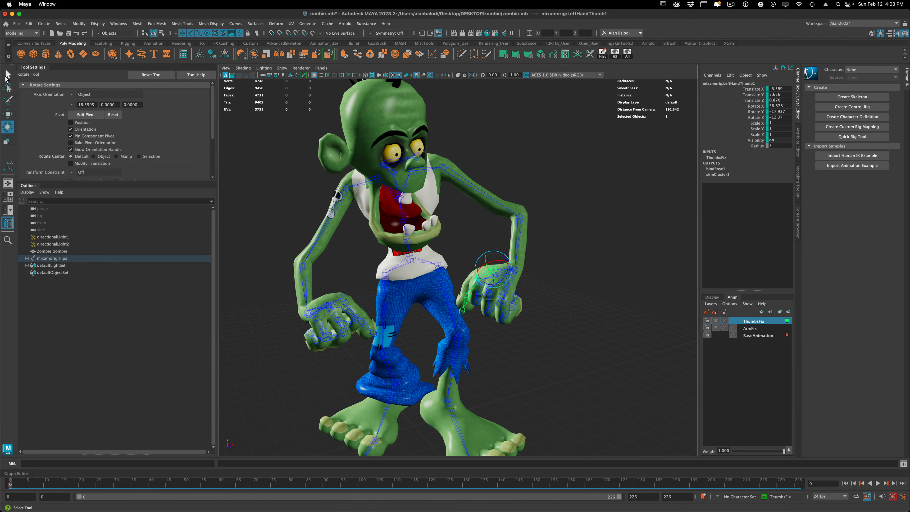
Step: Copy the left thumb joint's key at frame 0 and paste it at frame 226 on the ThumbsFix layer
{"action": "left_click", "coordinate": [7, 77]}
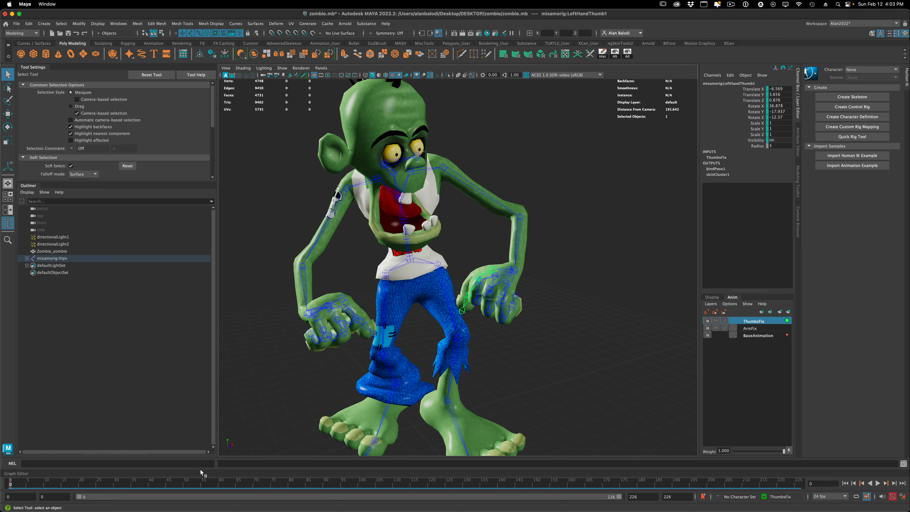
{"action": "right_click", "coordinate": [10, 485]}
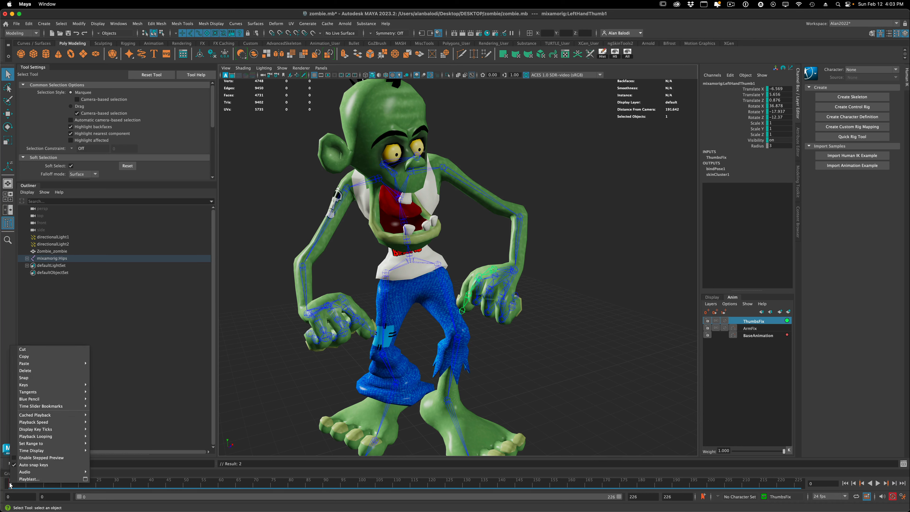
{"action": "left_click", "coordinate": [35, 358]}
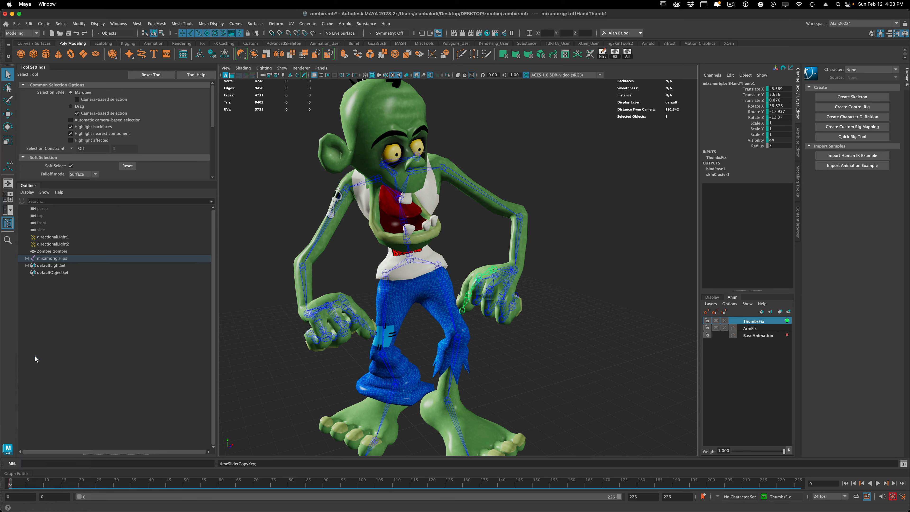
{"action": "left_click", "coordinate": [902, 483]}
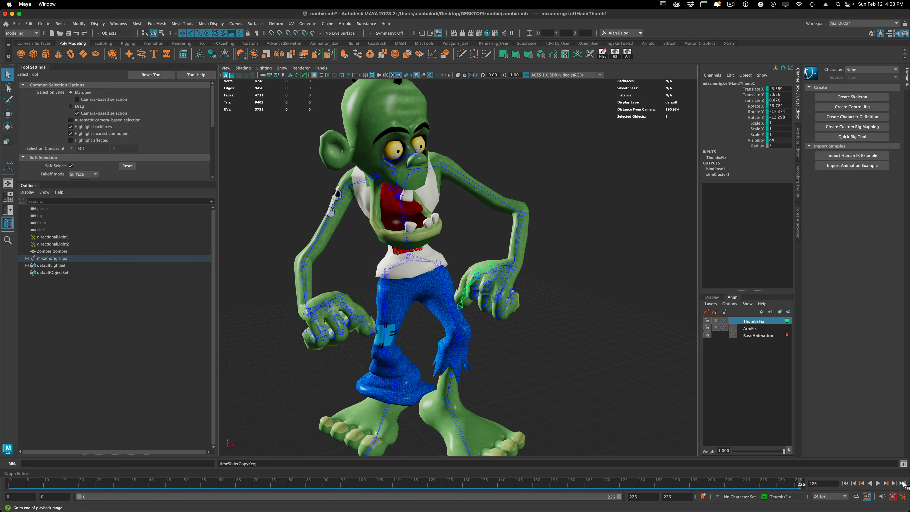
{"action": "right_click", "coordinate": [800, 485]}
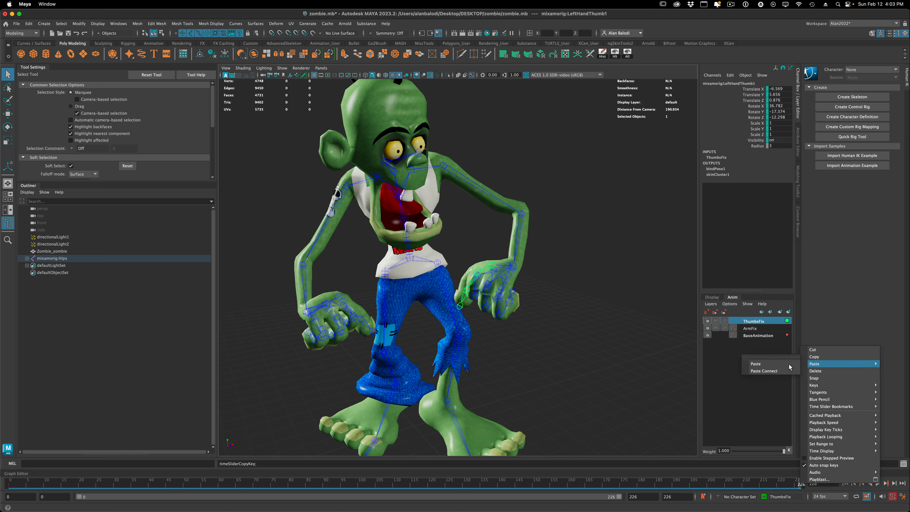
{"action": "left_click", "coordinate": [770, 363]}
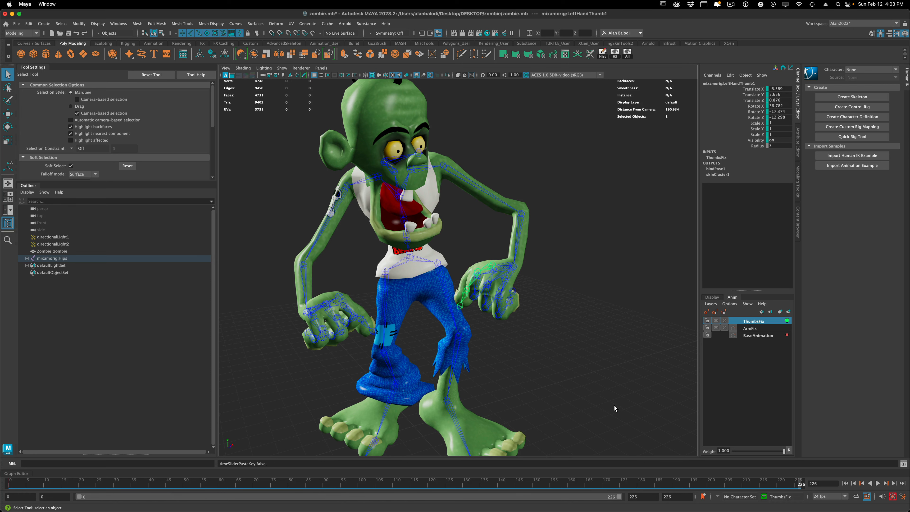
Step: Clear the selection and play the full animation to review the thumb and arm corrections
{"action": "scroll", "coordinate": [601, 399], "scroll_direction": "down", "scroll_amount": 5}
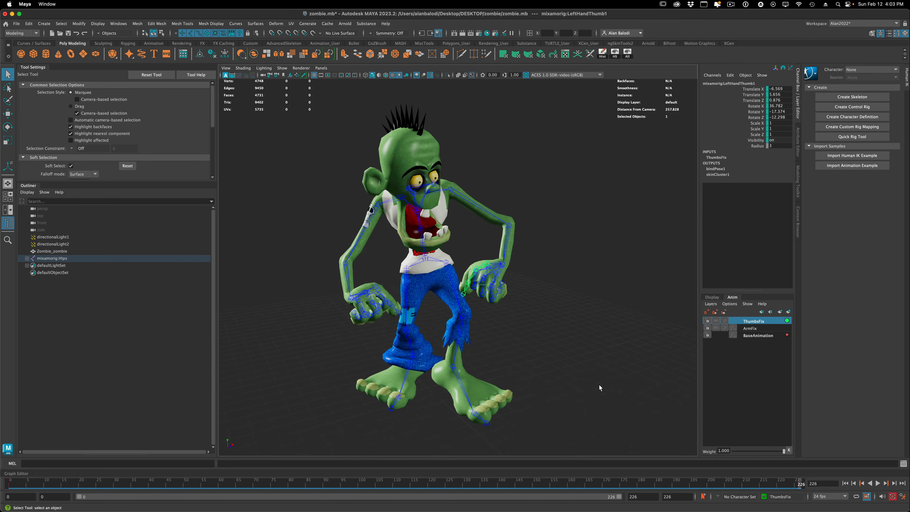
{"action": "mouse_move", "coordinate": [599, 386]}
{"action": "left_mouse_down", "text": "alt"}
{"action": "mouse_move", "coordinate": [588, 386]}
{"action": "mouse_move", "coordinate": [607, 385]}
{"action": "left_mouse_up", "text": "alt"}
{"action": "left_click", "coordinate": [669, 444]}
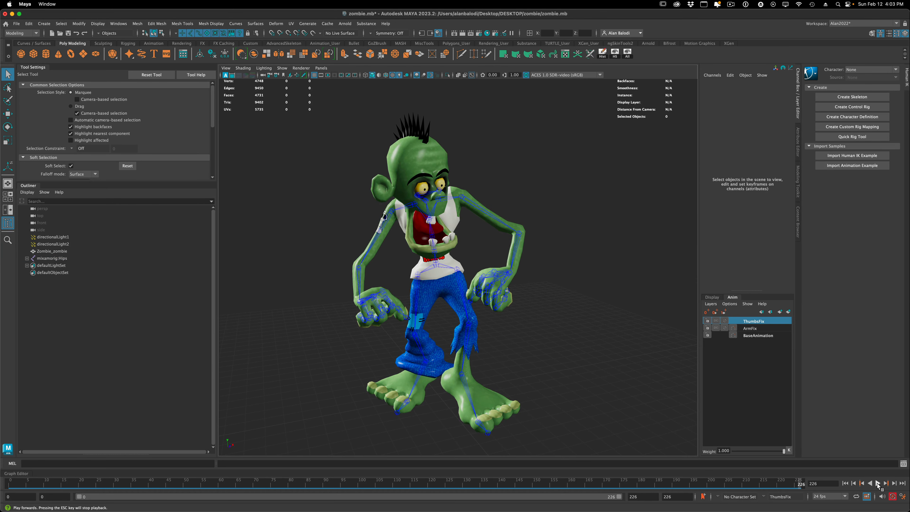
{"action": "left_click", "coordinate": [877, 483]}
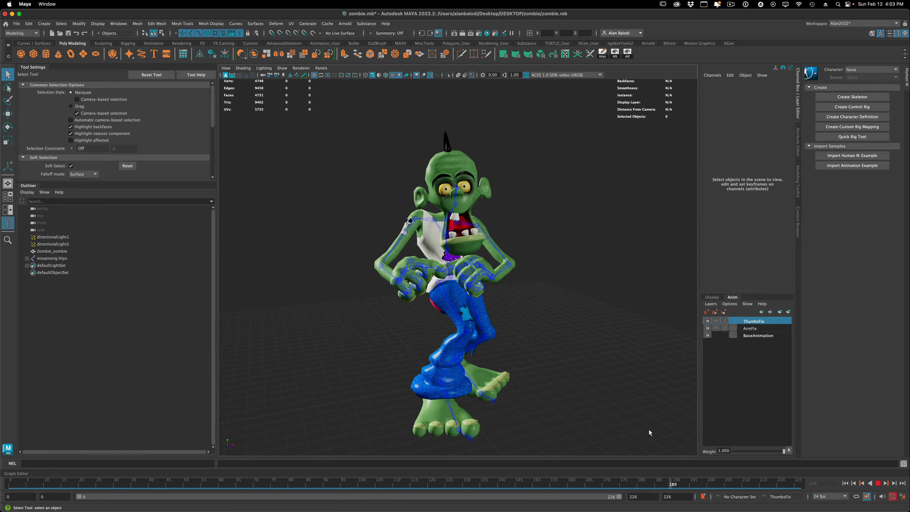
{"action": "left_click_drag", "start_coordinate": [649, 430], "coordinate": [438, 393], "text": "alt"}
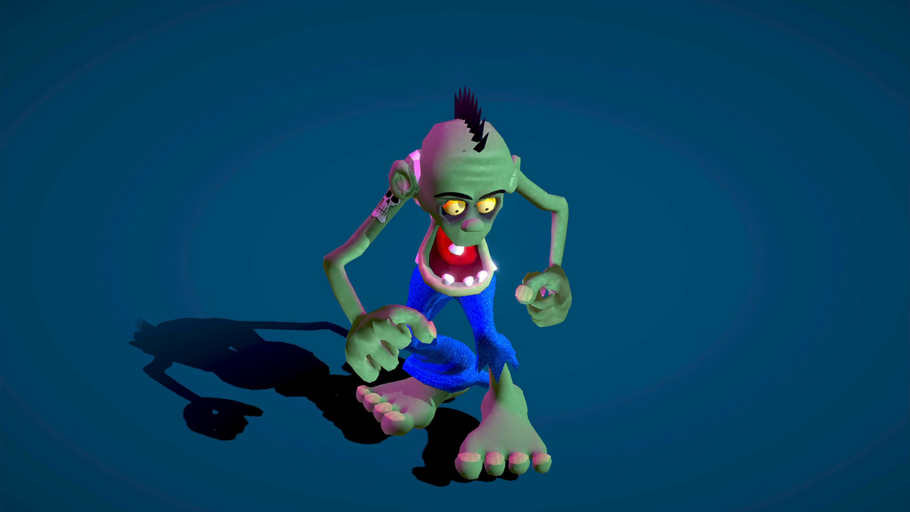